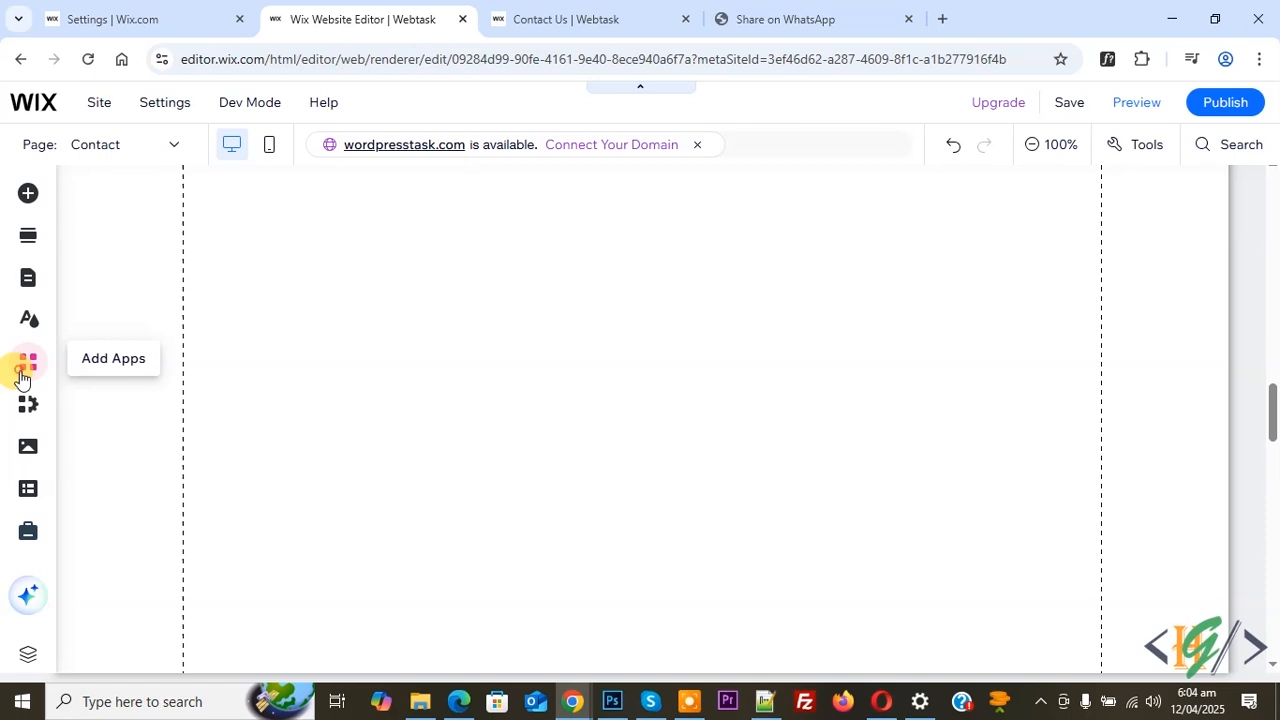
- Search the Wix App Market for "ai chat wix" and add the Wix AI Site Chat app to the site
{"action": "left_click", "coordinate": [22, 372]}
{"action": "left_click", "coordinate": [545, 338]}
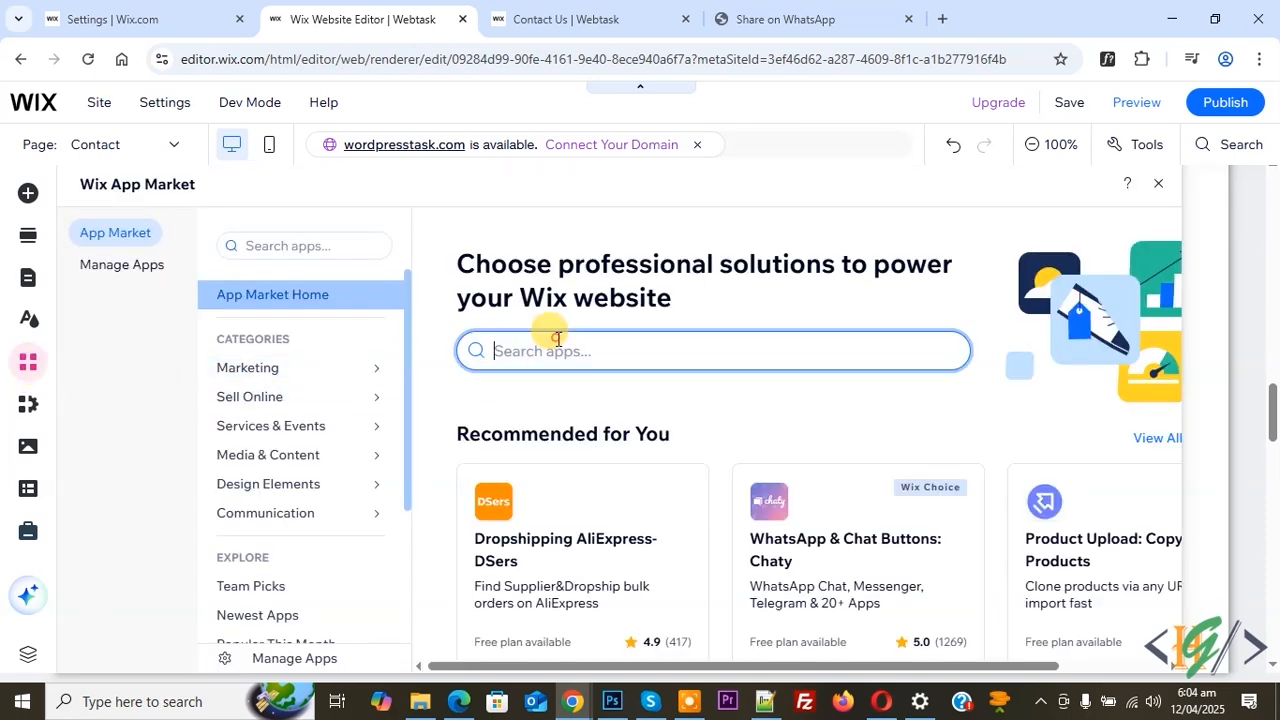
{"action": "type", "text": "ai chat wix"}
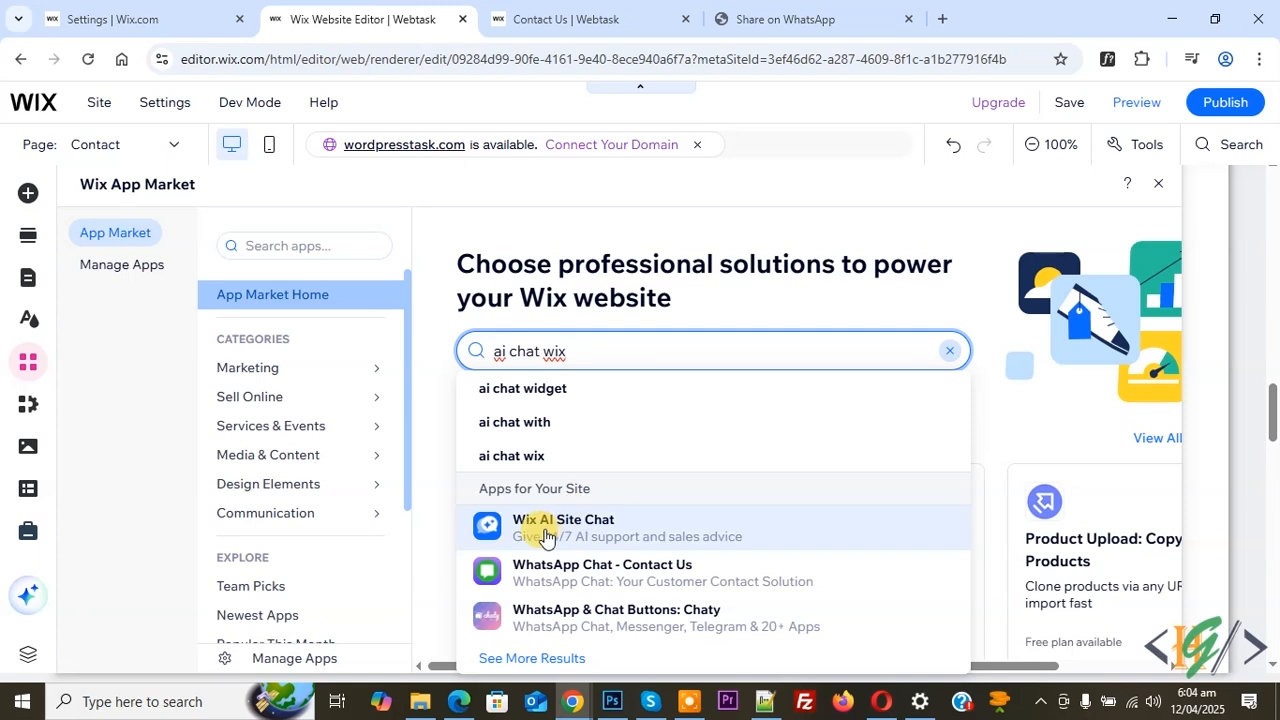
{"action": "left_click", "coordinate": [578, 540]}
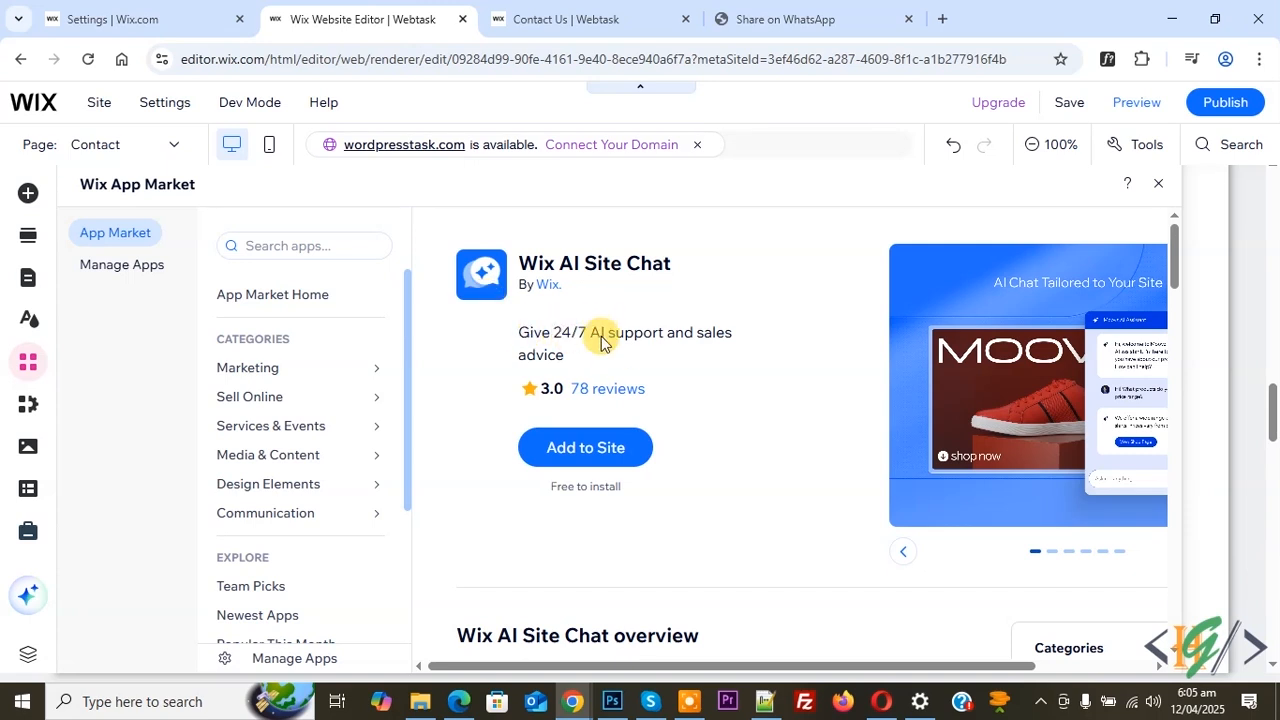
{"action": "left_click", "coordinate": [566, 445]}
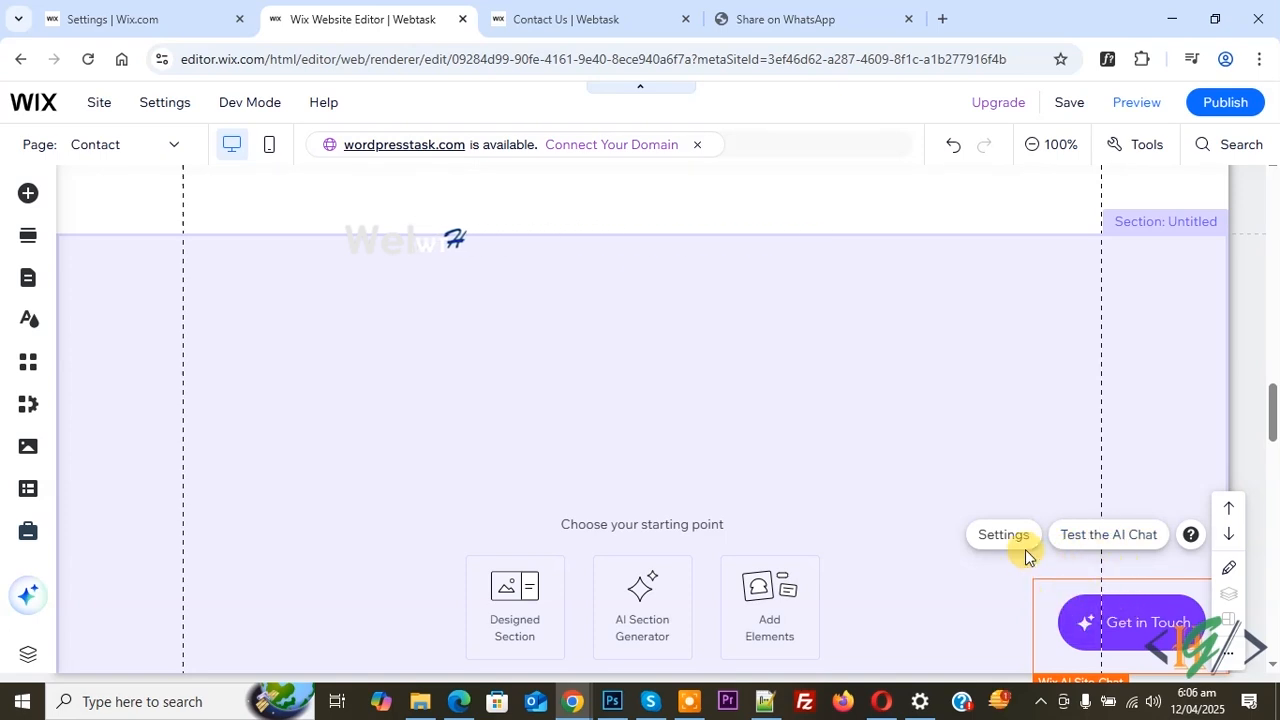
- Open the AI Site Chat management page from the widget's settings and activate the chat on the site
{"action": "left_click", "coordinate": [1004, 534]}
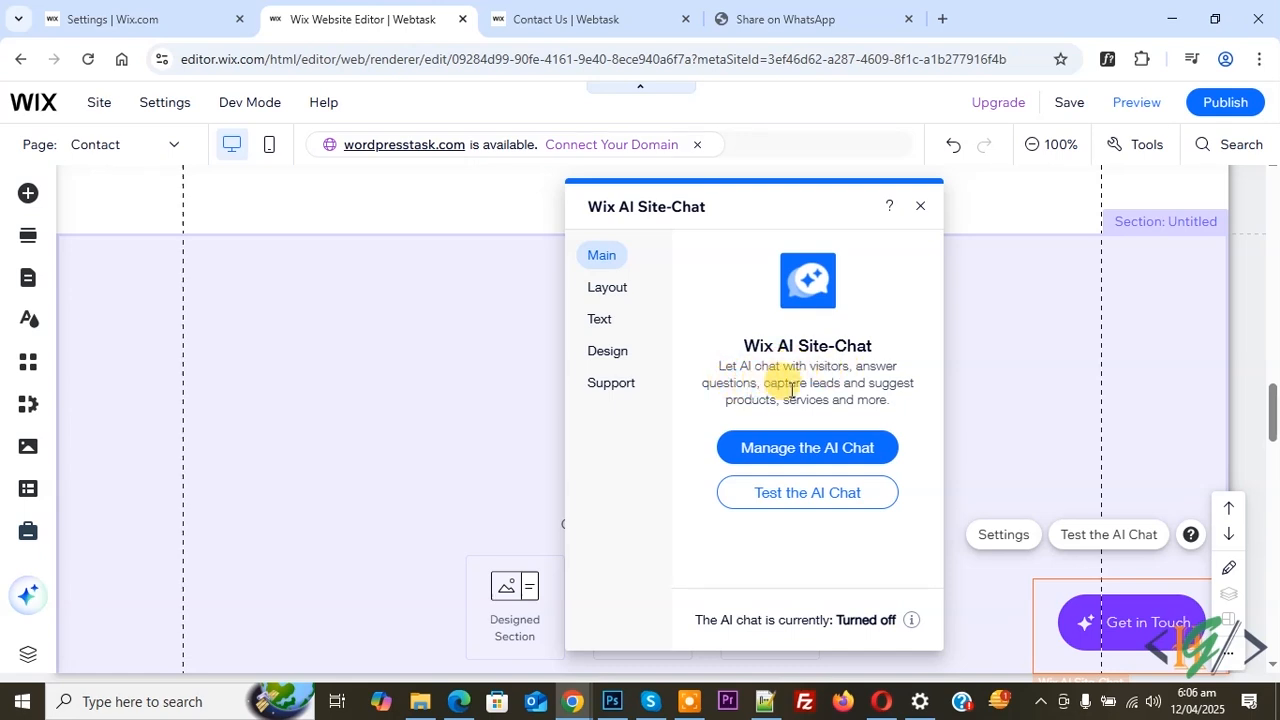
{"action": "left_click", "coordinate": [779, 460]}
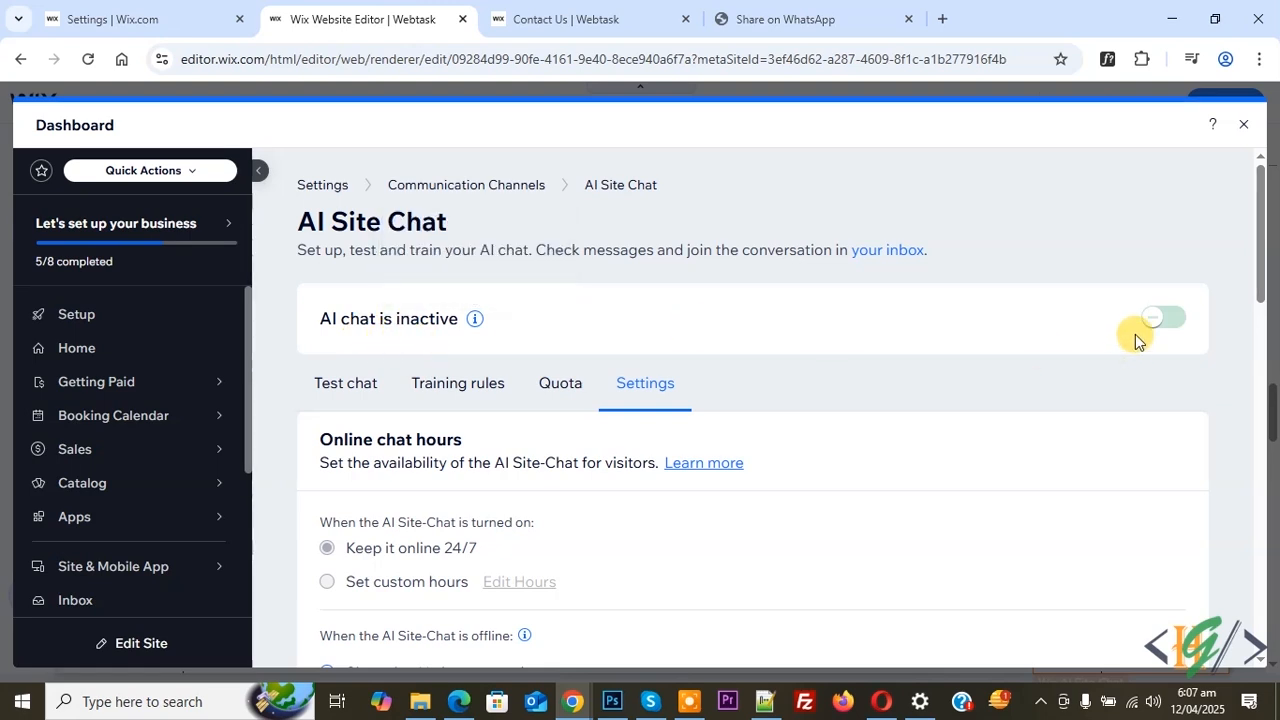
{"action": "left_click", "coordinate": [1158, 322]}
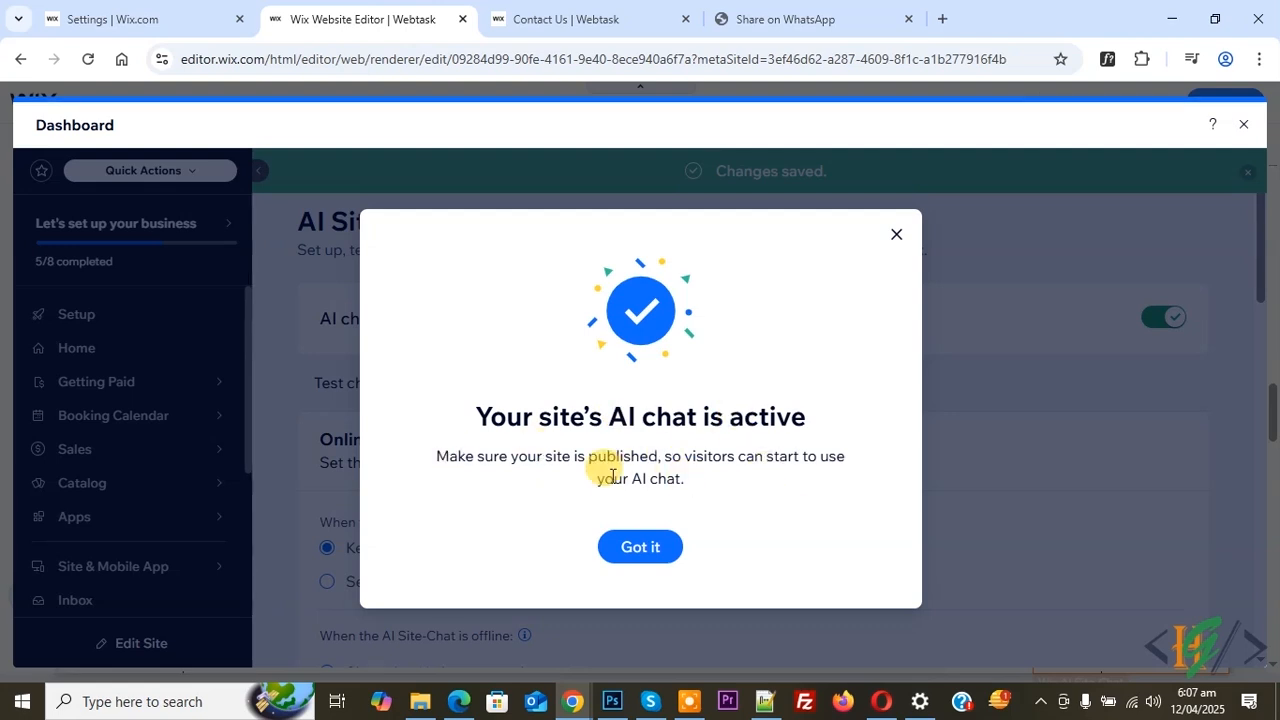
{"action": "left_click", "coordinate": [648, 548]}
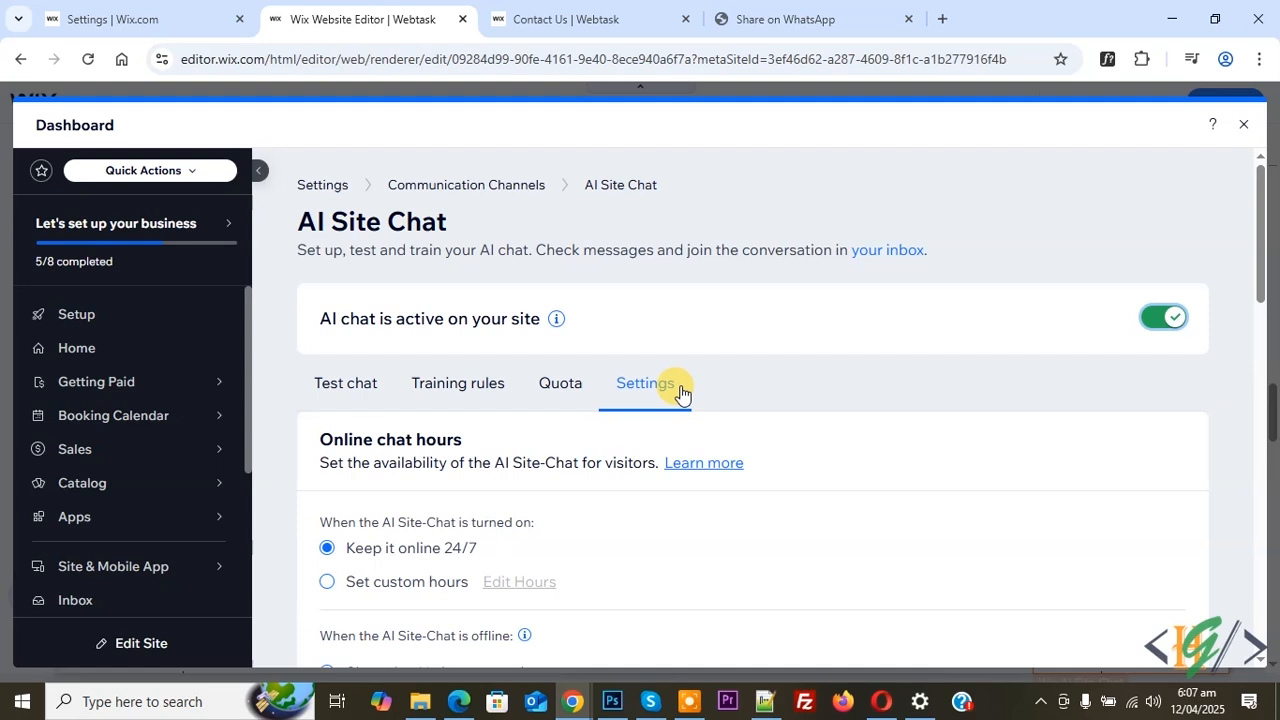
{"action": "scroll", "coordinate": [680, 390], "scroll_direction": "down", "scroll_amount": 1}
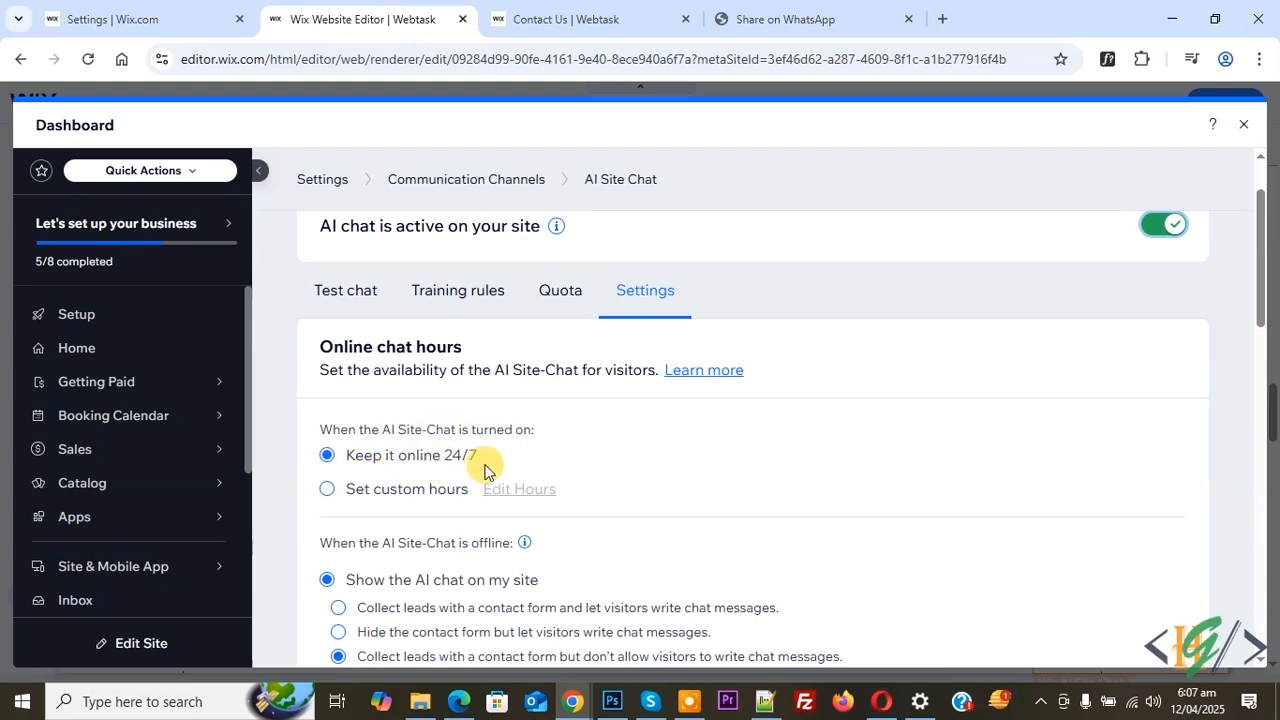
{"action": "left_click", "coordinate": [328, 490]}
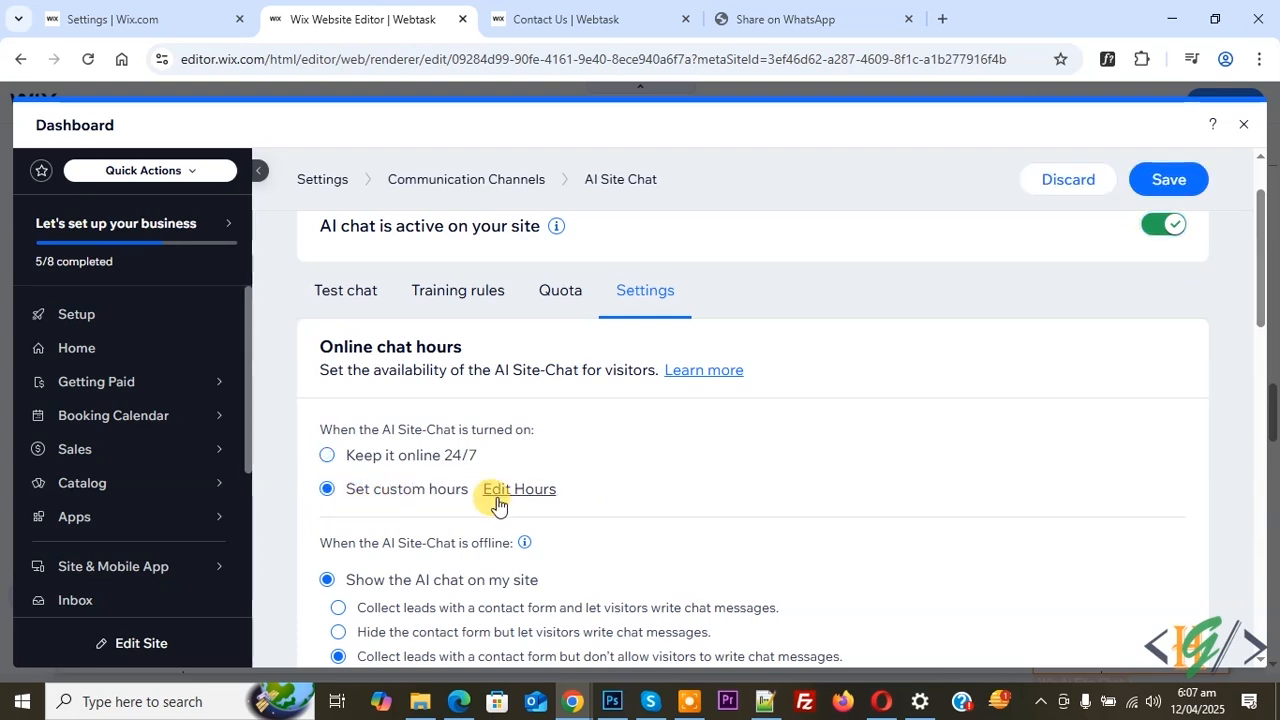
{"action": "left_click", "coordinate": [327, 489]}
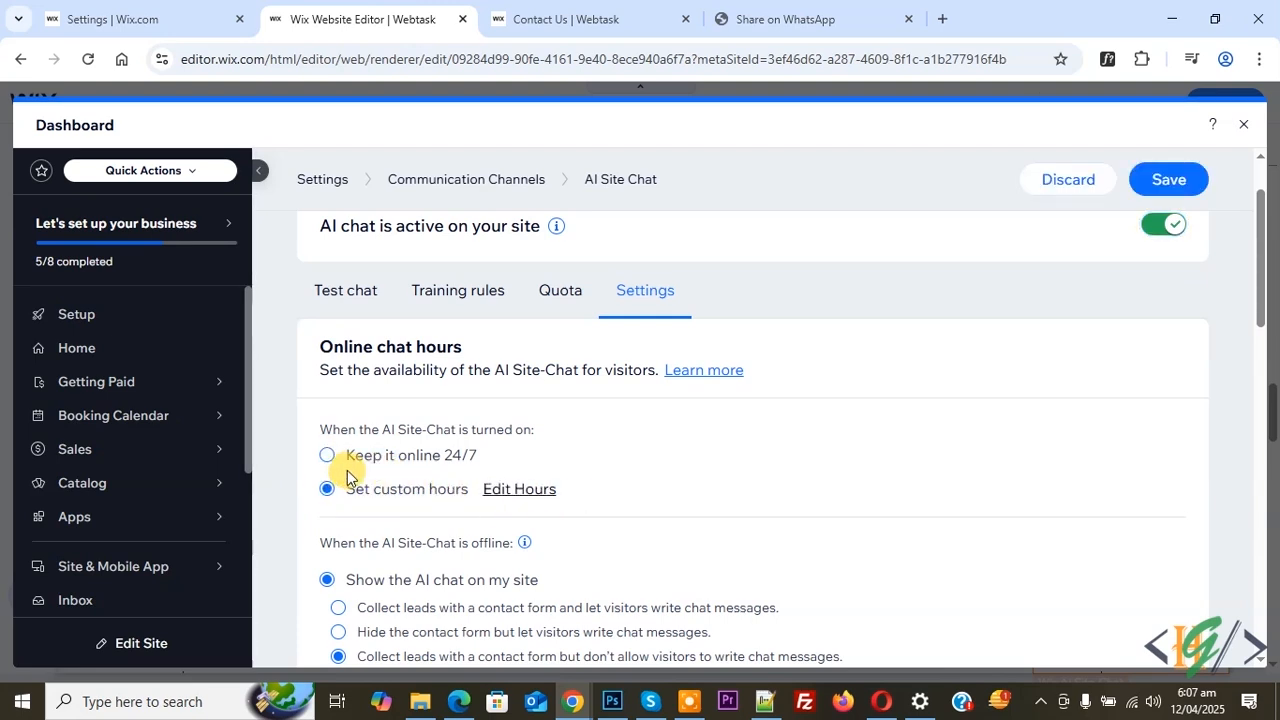
{"action": "left_click", "coordinate": [342, 460]}
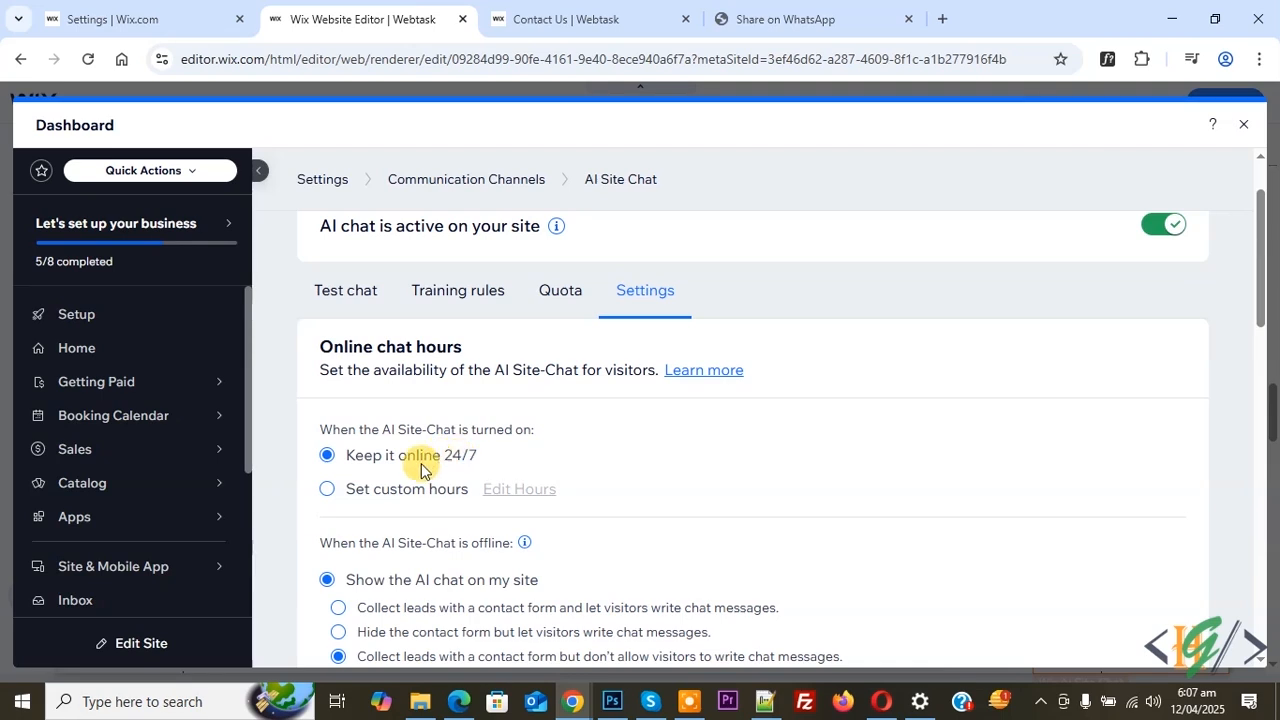
- Enable opening the AI Site-Chat widget automatically when visitors enter the site
{"action": "scroll", "coordinate": [491, 451], "scroll_direction": "down", "scroll_amount": 2}
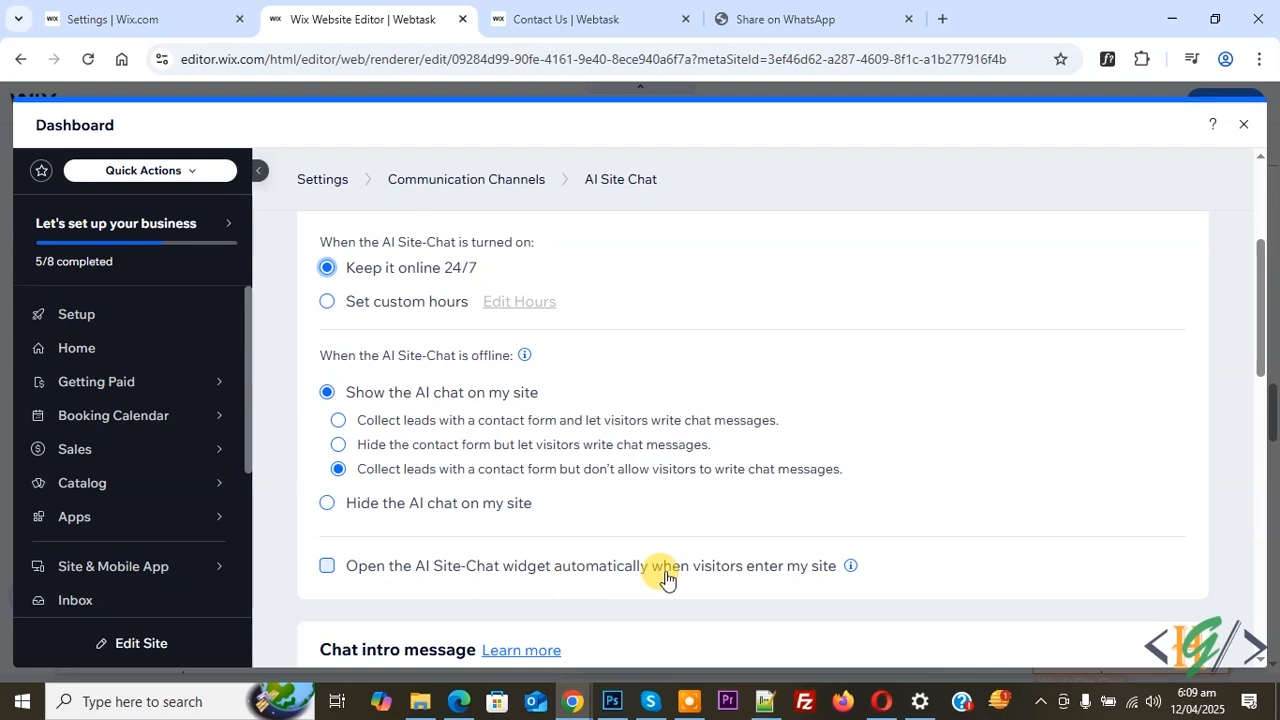
{"action": "left_click", "coordinate": [329, 567]}
{"action": "mouse_move", "coordinate": [848, 567]}
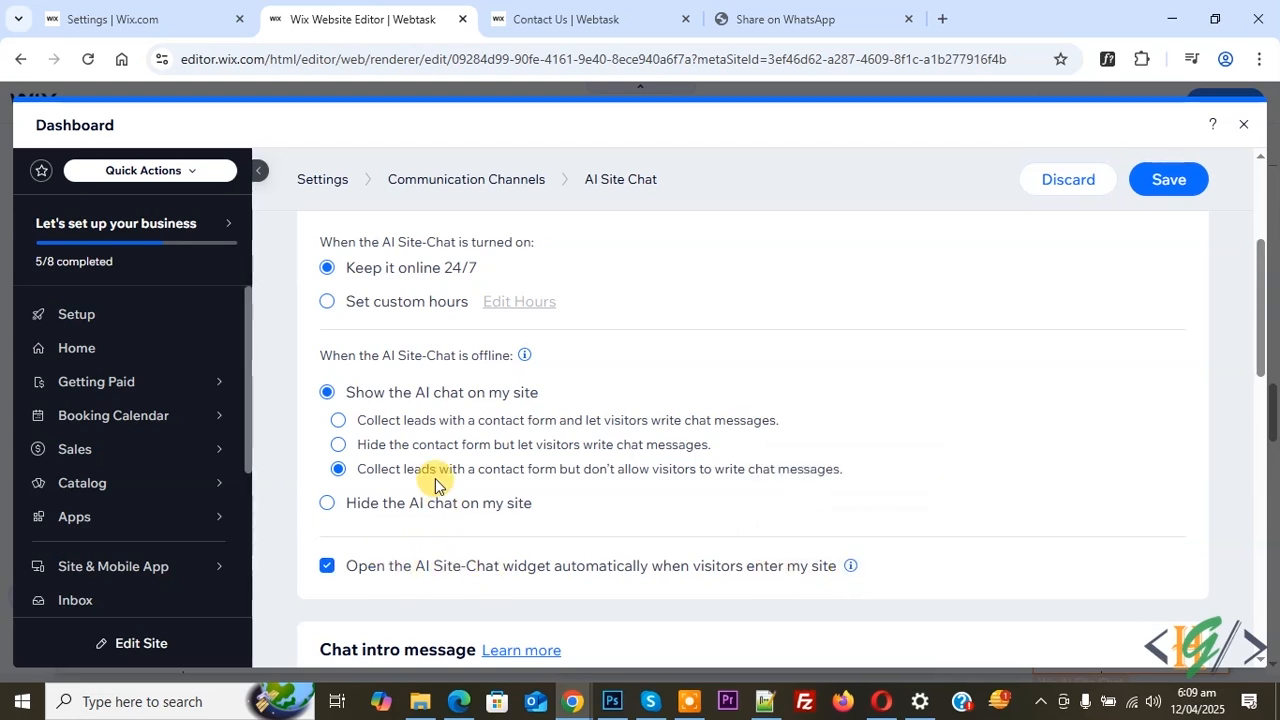
{"action": "scroll", "coordinate": [435, 485], "scroll_direction": "down", "scroll_amount": 3}
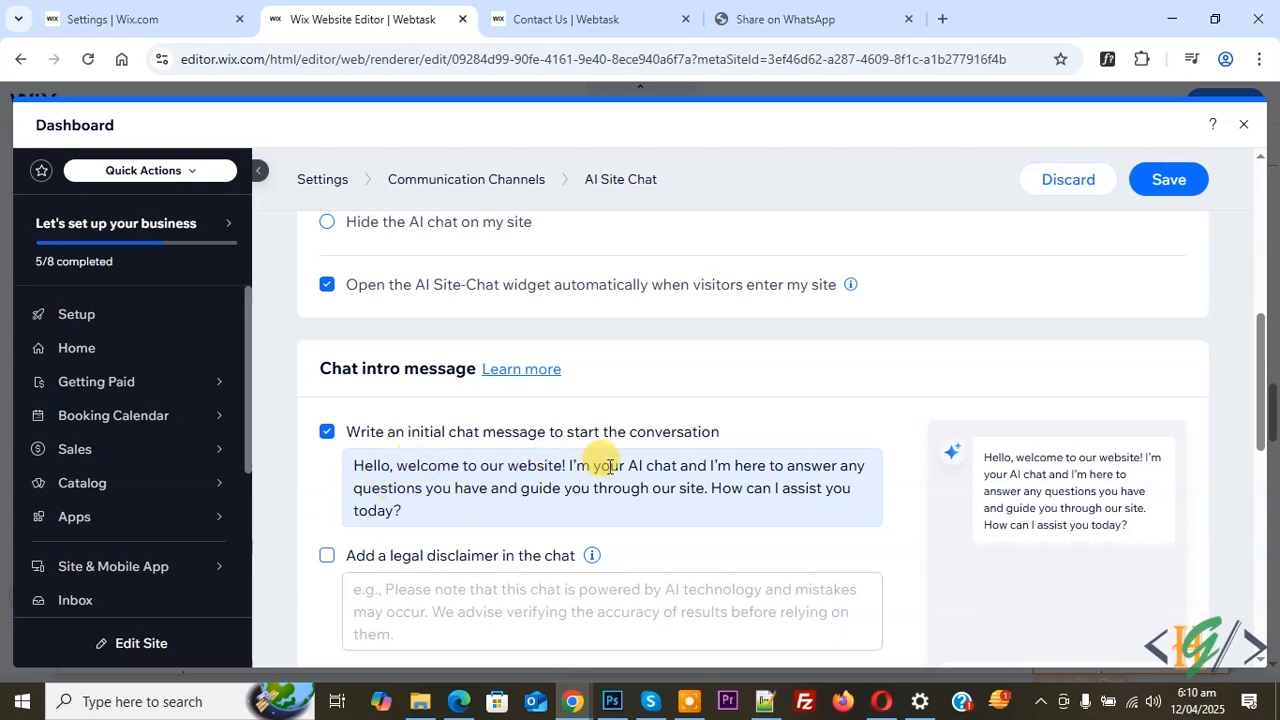
{"action": "left_click", "coordinate": [640, 468]}
{"action": "left_click_drag", "start_coordinate": [403, 511], "coordinate": [334, 466]}
{"action": "scroll", "coordinate": [366, 434], "scroll_direction": "down", "scroll_amount": 2}
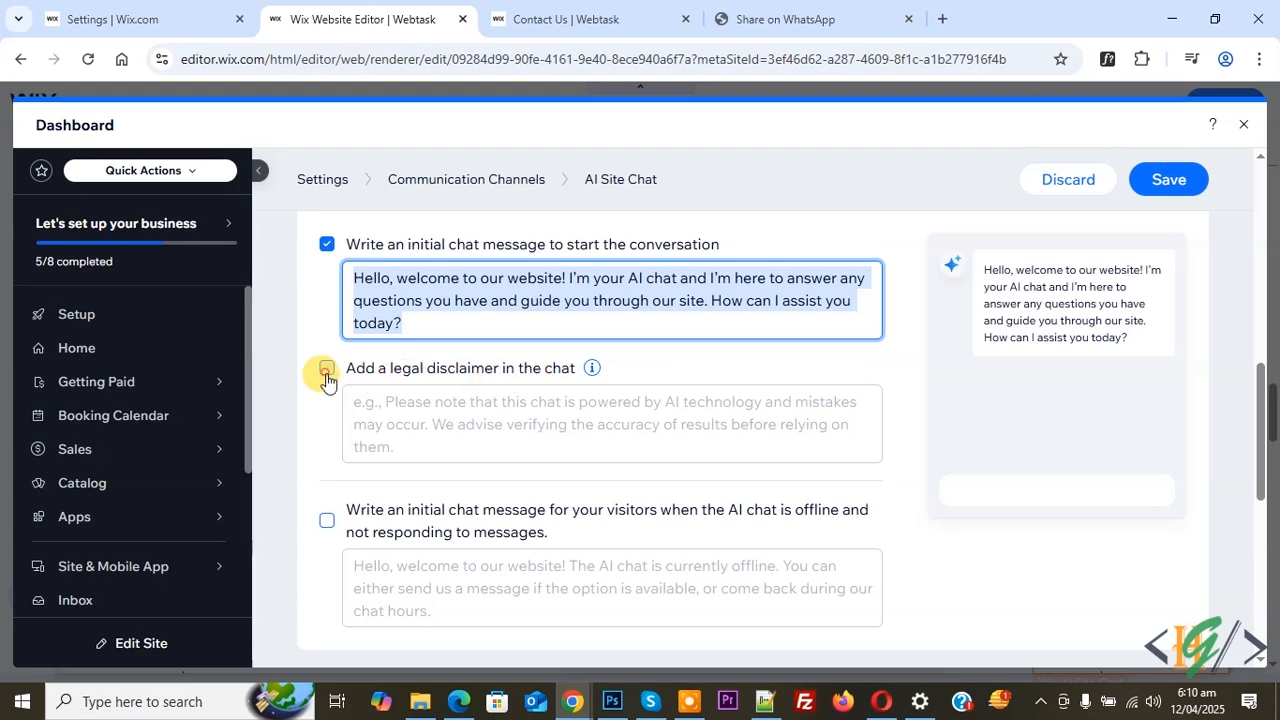
{"action": "left_click", "coordinate": [325, 370]}
{"action": "left_click", "coordinate": [410, 420]}
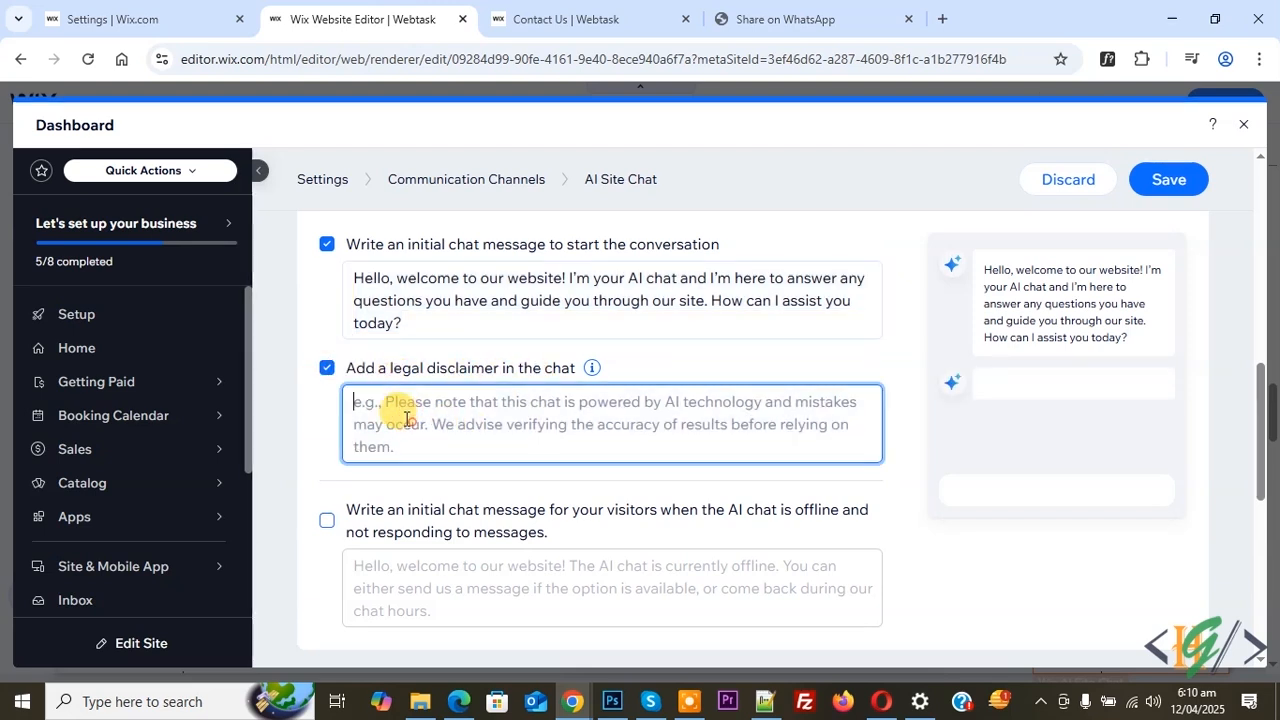
{"action": "left_click", "coordinate": [326, 368]}
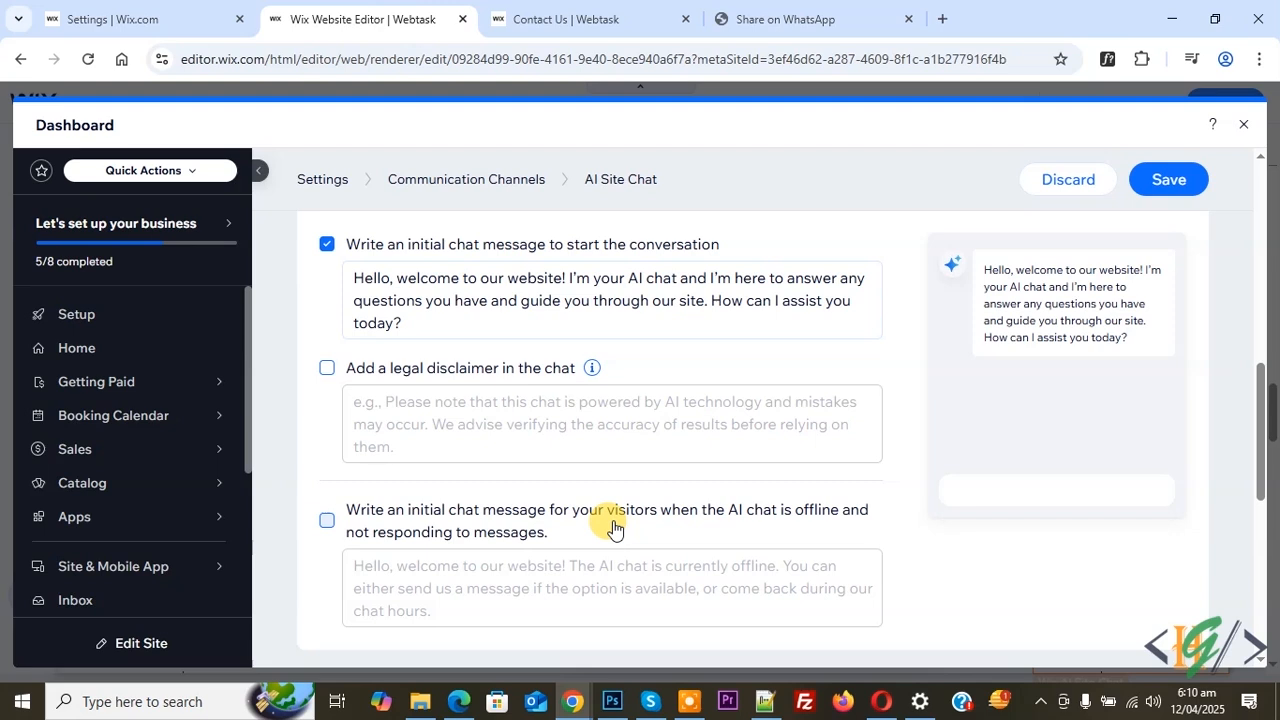
{"action": "left_click", "coordinate": [327, 518]}
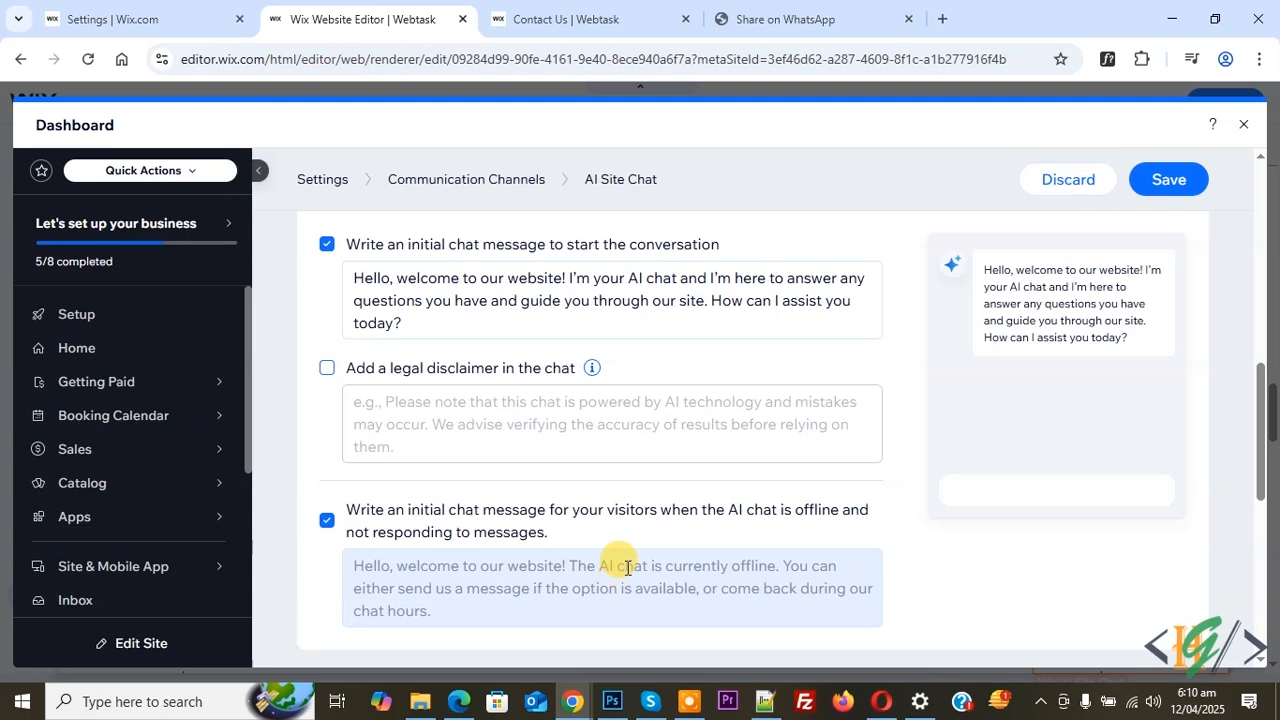
{"action": "left_click", "coordinate": [327, 519]}
- Review the contact form triggers and fields, and save the AI Site Chat settings
{"action": "scroll", "coordinate": [451, 503], "scroll_direction": "down", "scroll_amount": 3}
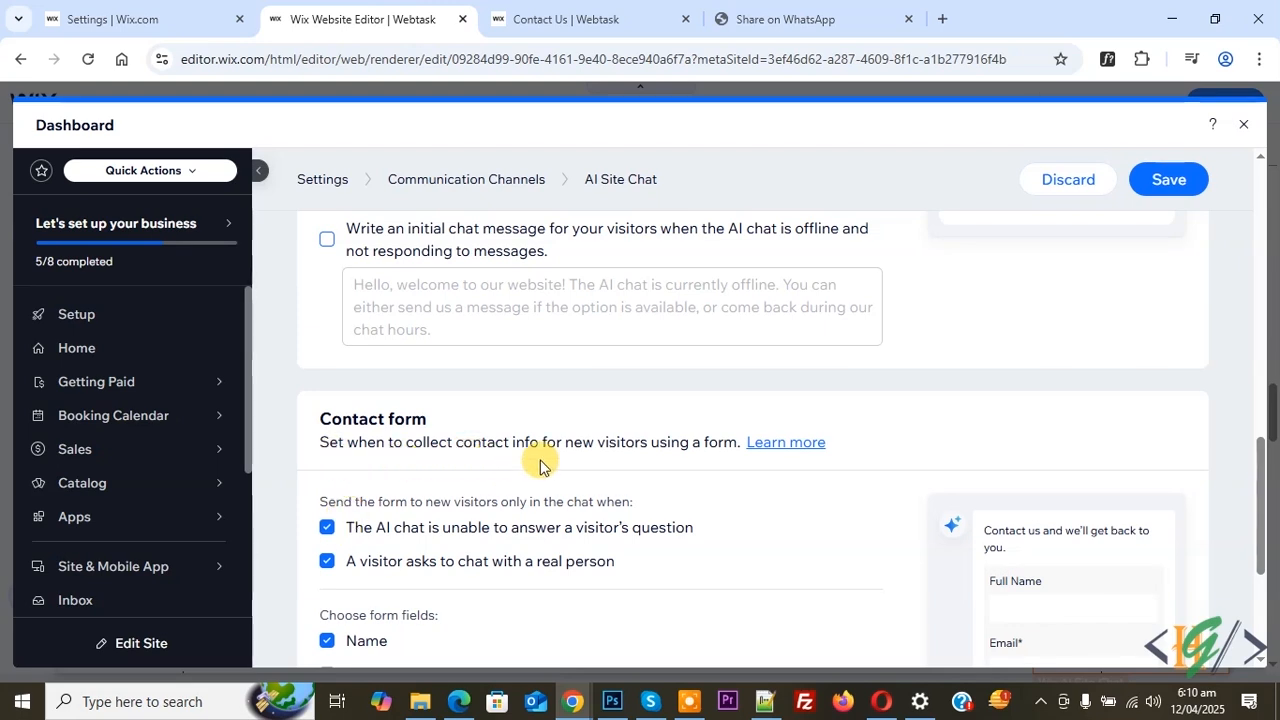
{"action": "scroll", "coordinate": [430, 440], "scroll_direction": "down", "scroll_amount": 1}
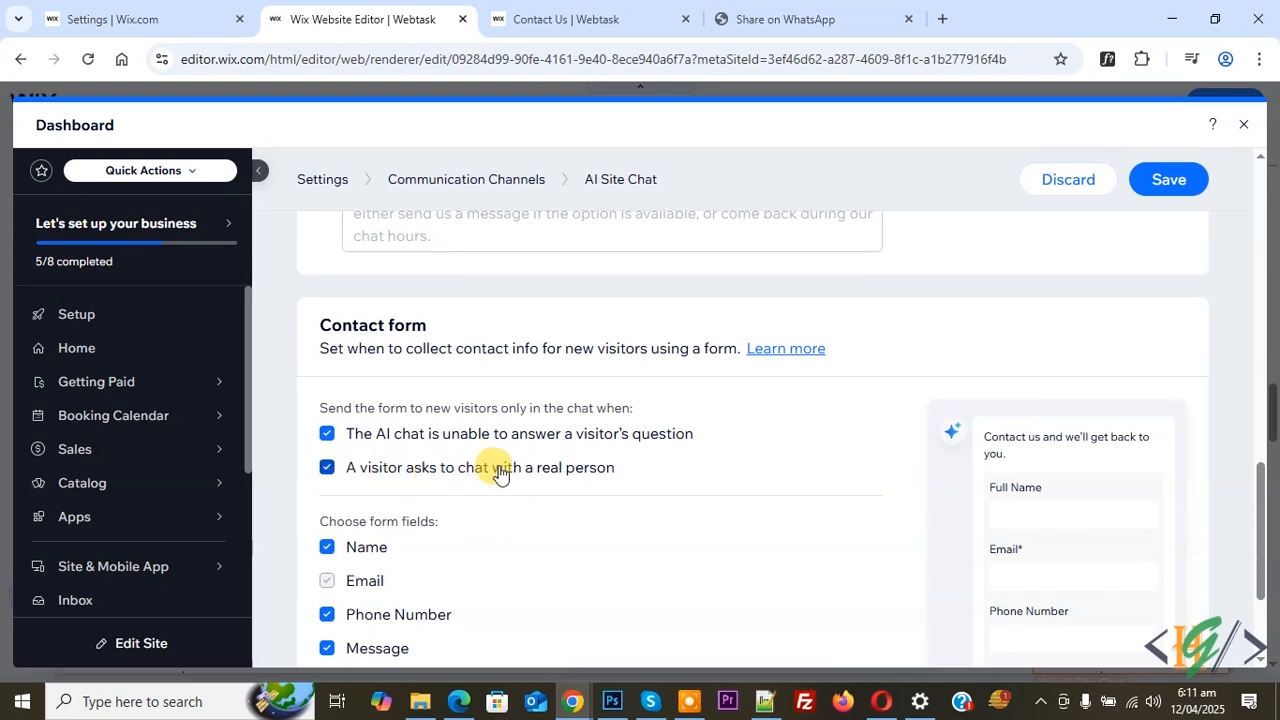
{"action": "scroll", "coordinate": [340, 502], "scroll_direction": "down", "scroll_amount": 2}
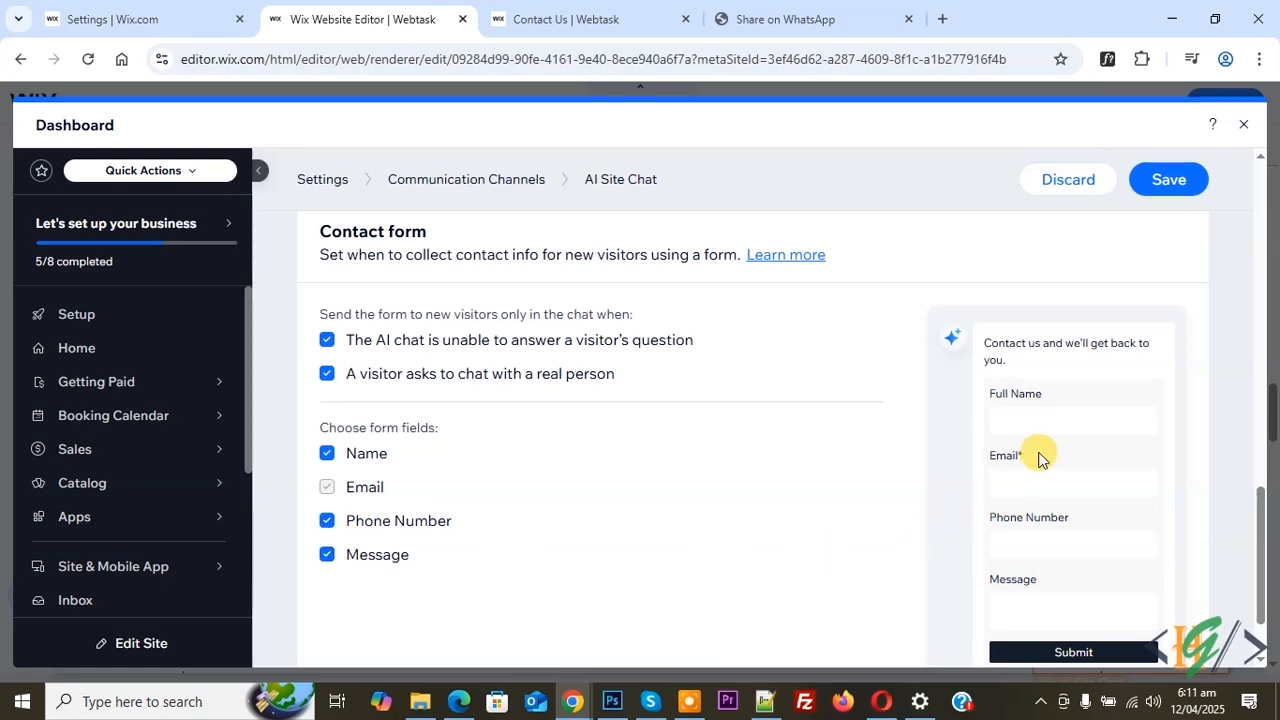
{"action": "scroll", "coordinate": [746, 509], "scroll_direction": "down", "scroll_amount": 1}
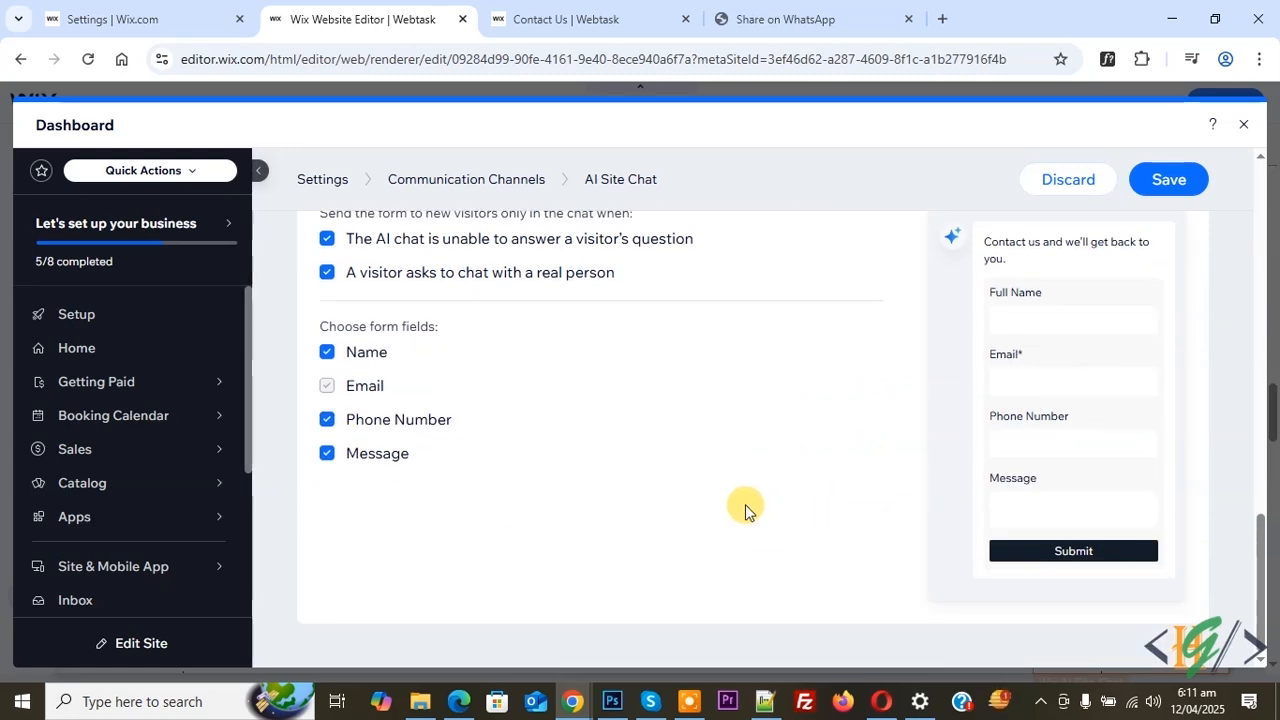
{"action": "scroll", "coordinate": [745, 510], "scroll_direction": "up", "scroll_amount": 4}
{"action": "scroll", "coordinate": [745, 510], "scroll_direction": "up", "scroll_amount": 10}
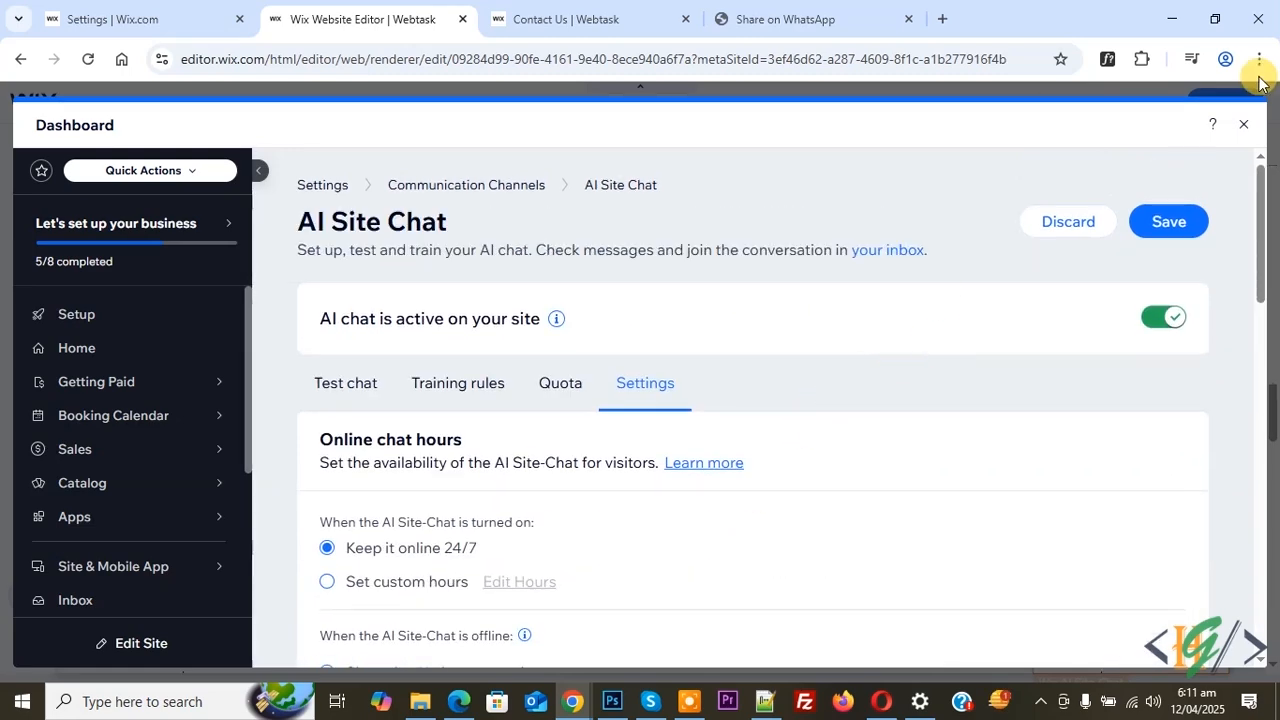
{"action": "left_click", "coordinate": [1168, 221]}
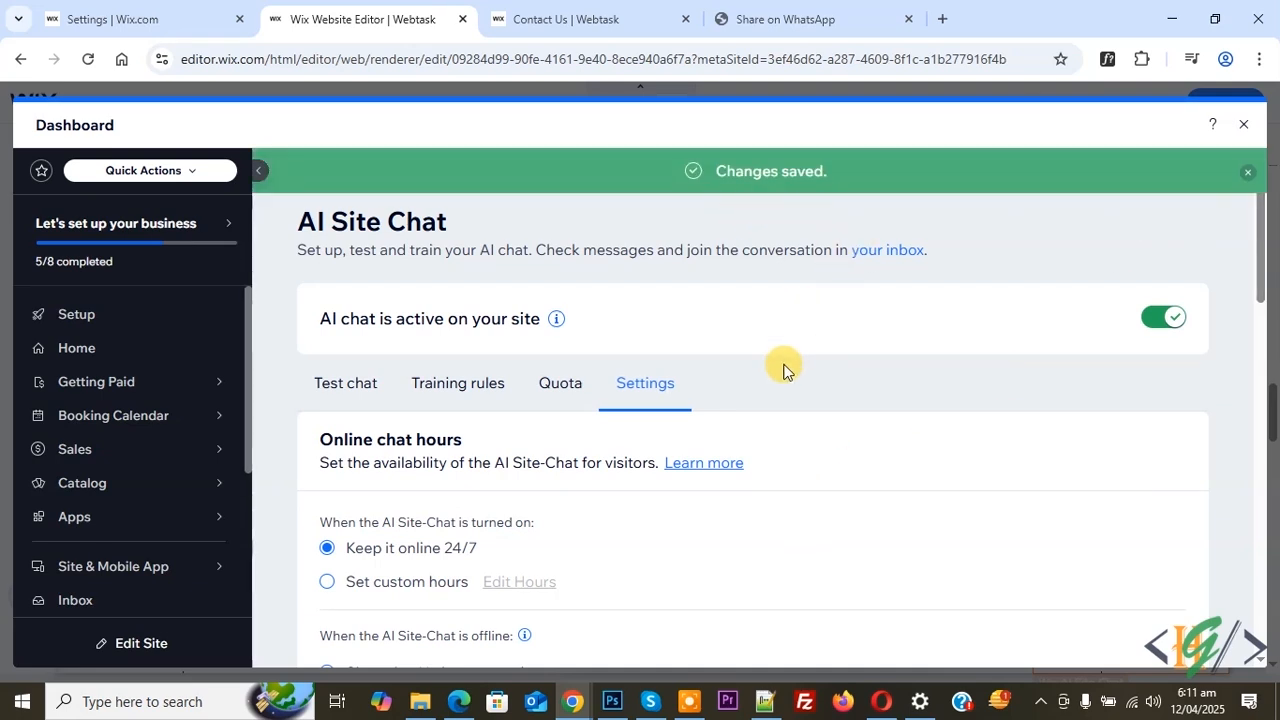
- Examine the AI Site Chat plan and its quotas for chat conversations and AI training rules
{"action": "left_click", "coordinate": [541, 390]}
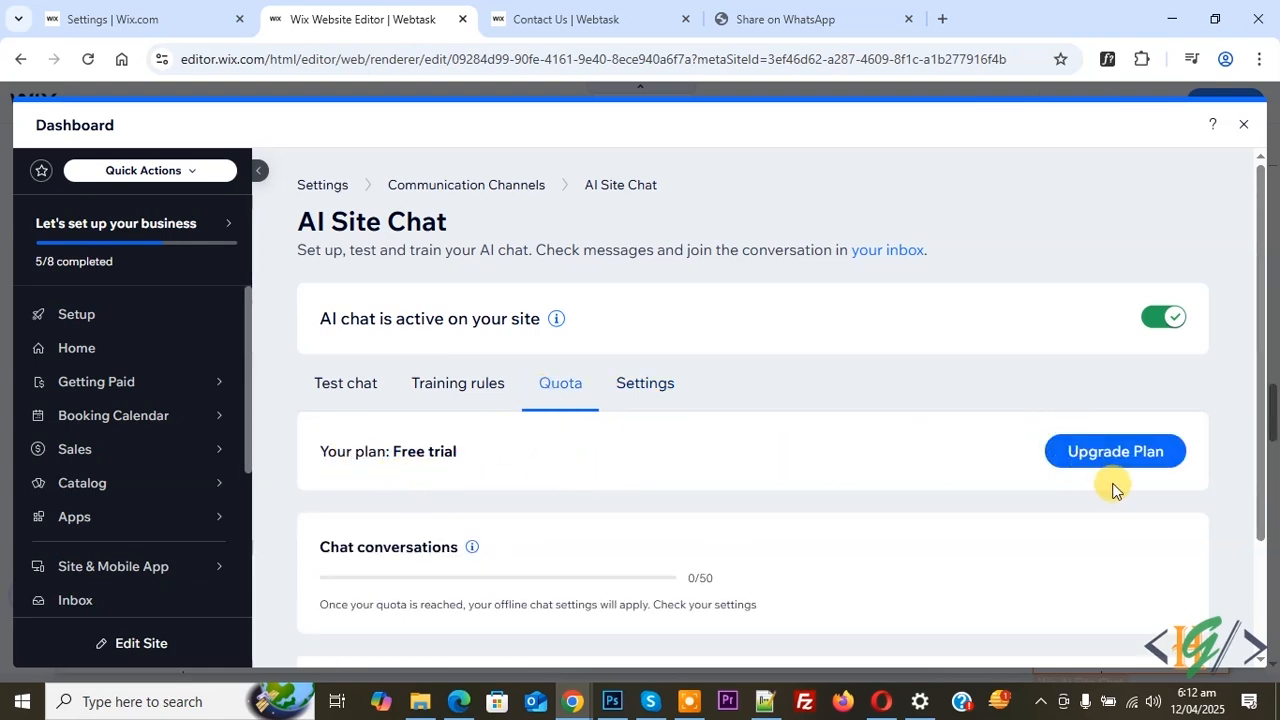
{"action": "scroll", "coordinate": [749, 487], "scroll_direction": "down", "scroll_amount": 1}
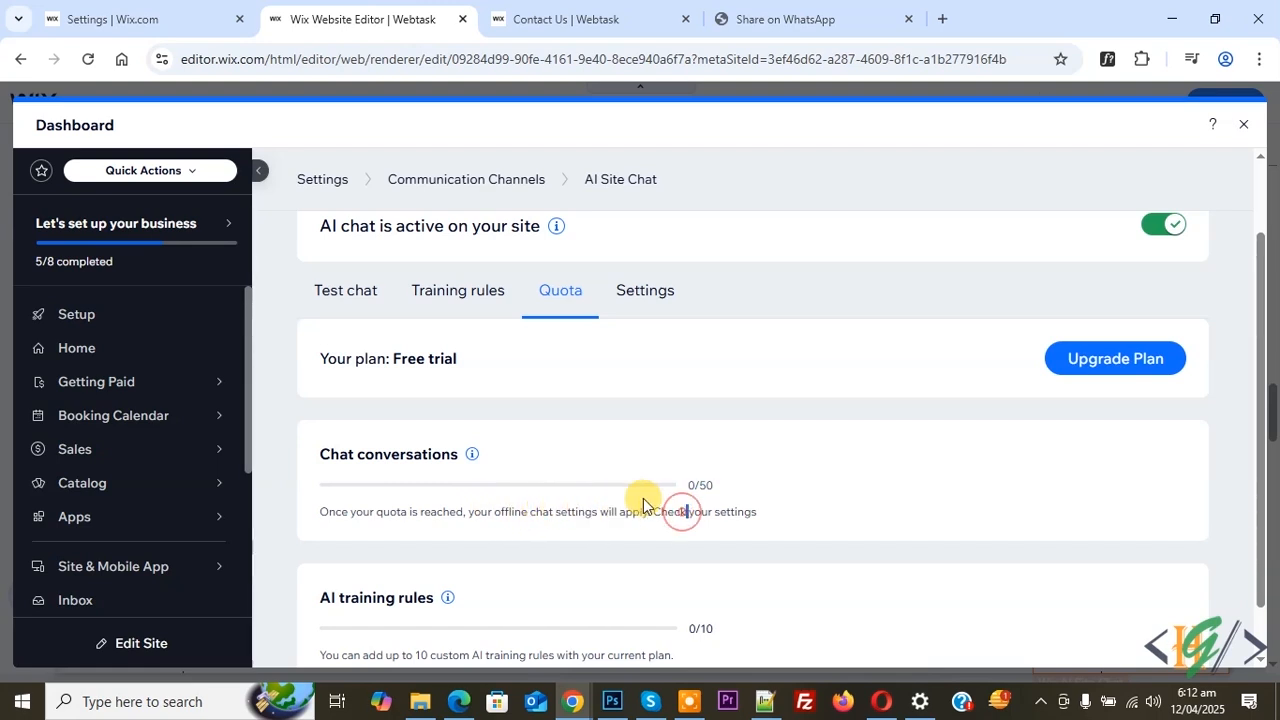
{"action": "scroll", "coordinate": [677, 506], "scroll_direction": "down", "scroll_amount": 1}
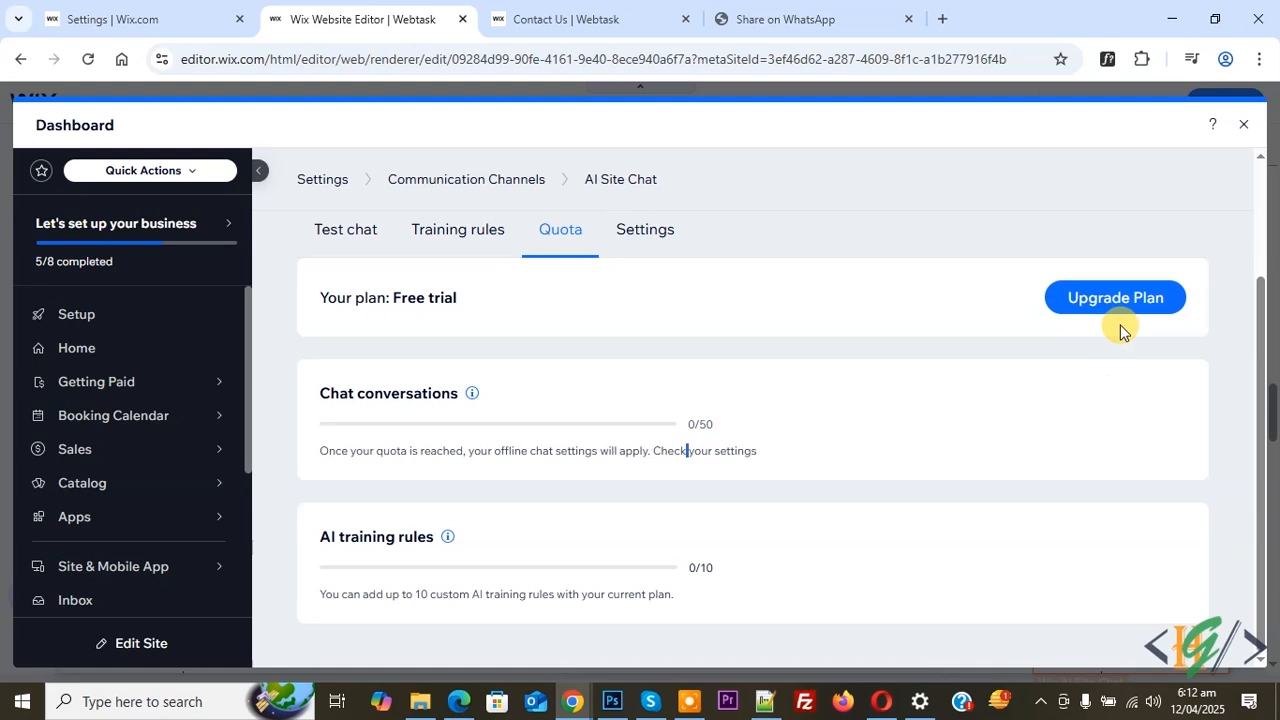
{"action": "scroll", "coordinate": [625, 378], "scroll_direction": "up", "scroll_amount": 1}
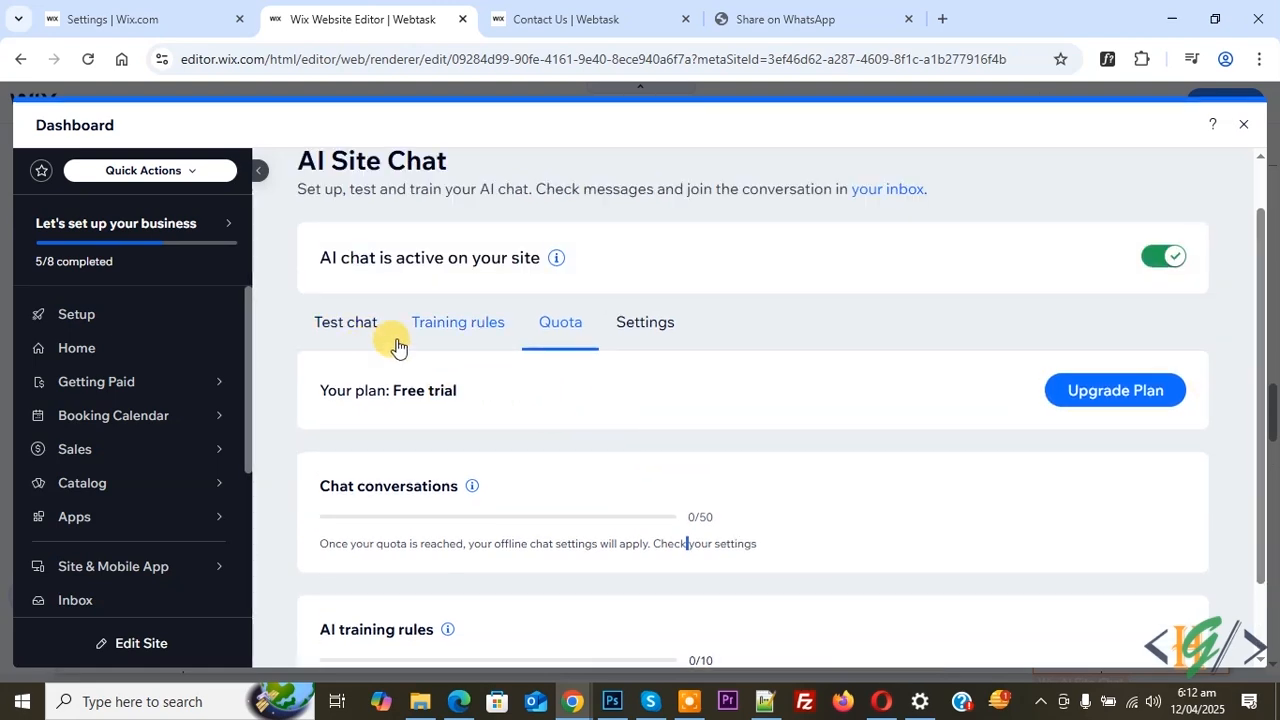
- Create and save a knowledge training rule named "Digital Marketing Services" describing the agency's 60-day money-back guarantee with a full refund
{"action": "left_click", "coordinate": [455, 322]}
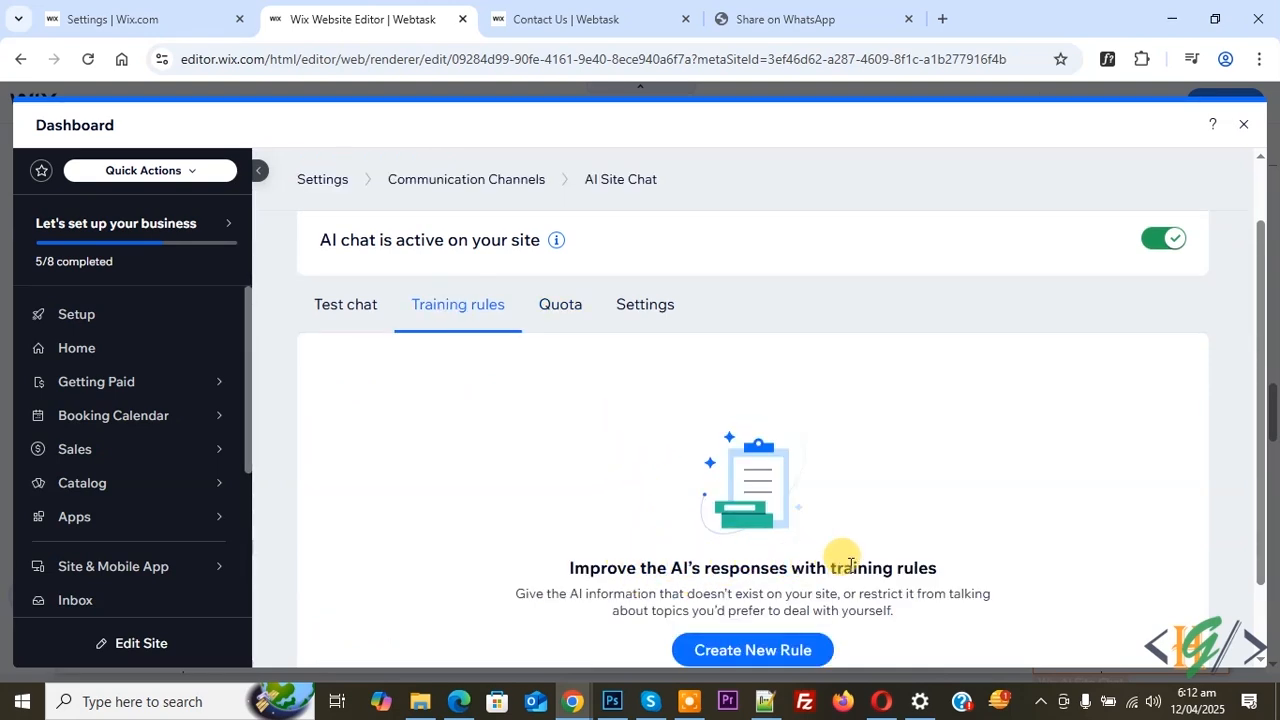
{"action": "scroll", "coordinate": [724, 530], "scroll_direction": "down", "scroll_amount": 1}
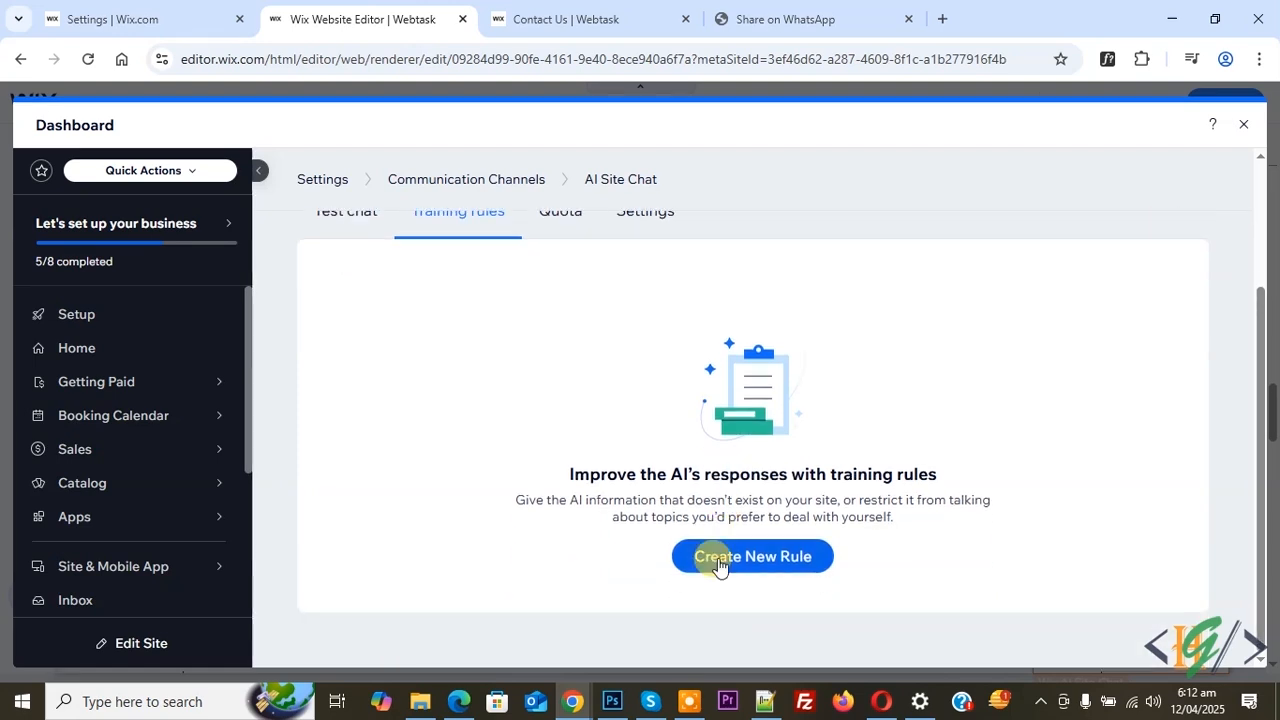
{"action": "left_click", "coordinate": [740, 566]}
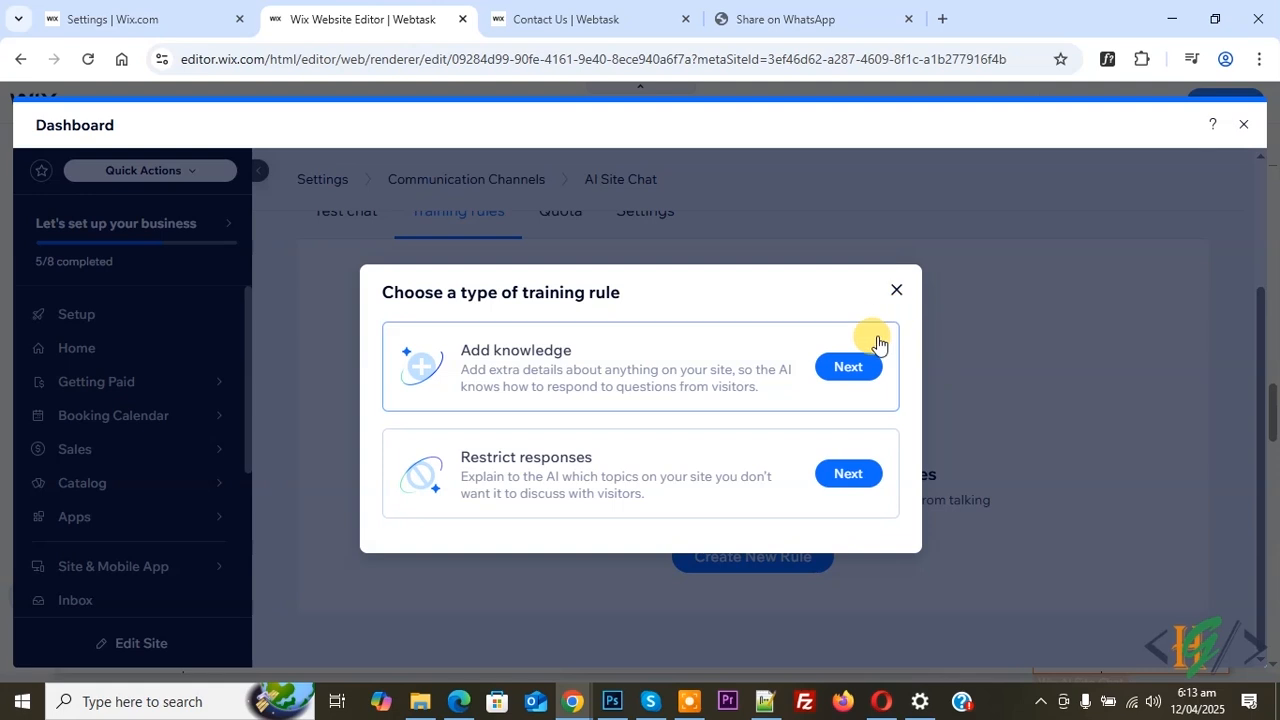
{"action": "left_click", "coordinate": [852, 365]}
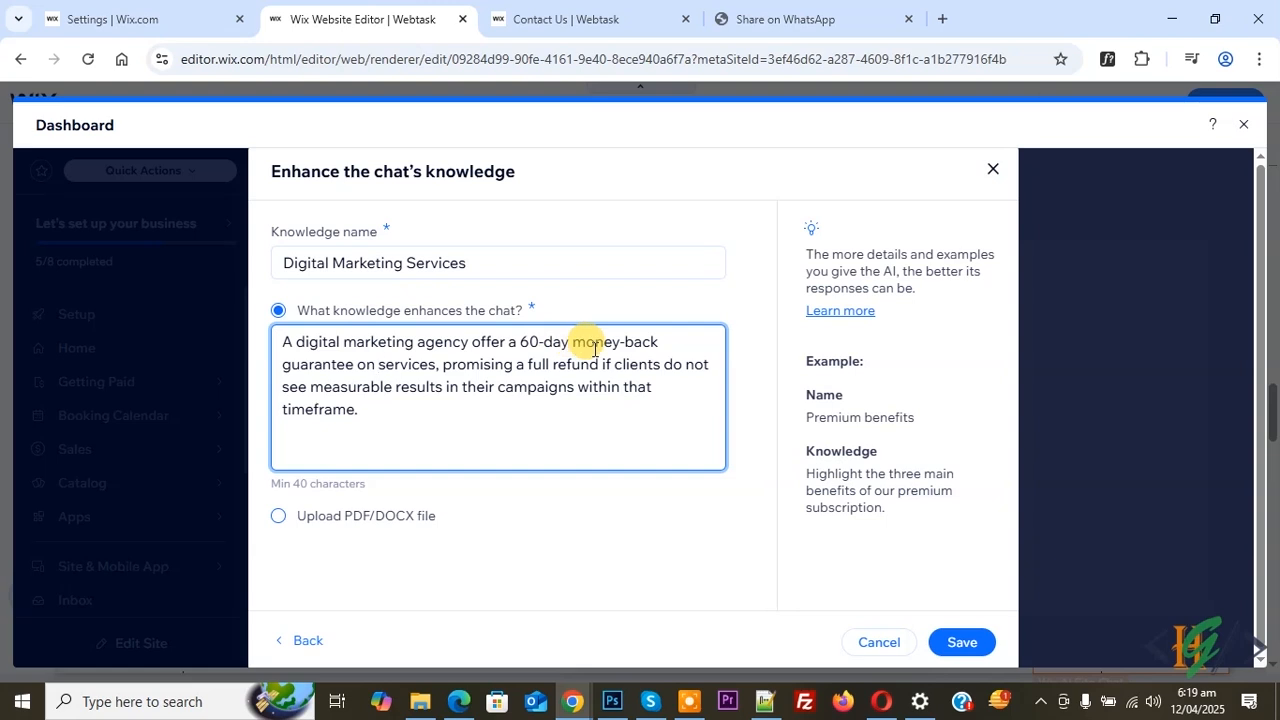
{"action": "left_click", "coordinate": [379, 366]}
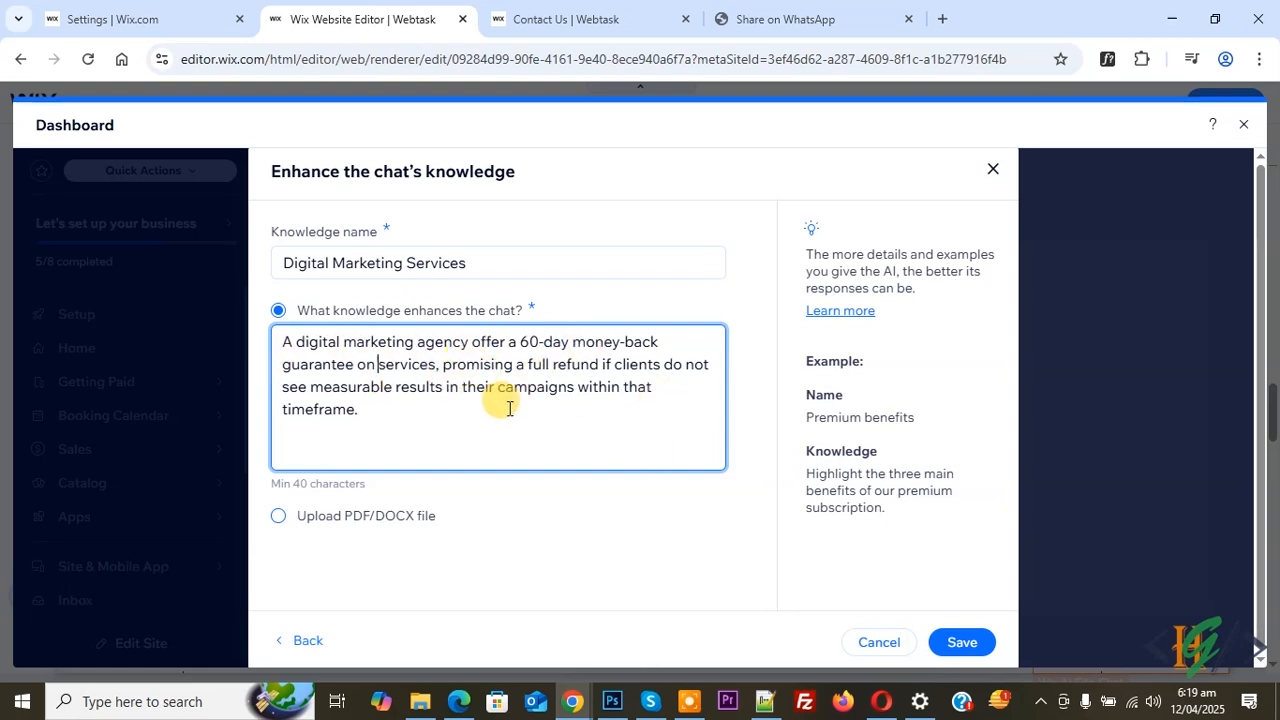
{"action": "left_click", "coordinate": [964, 643]}
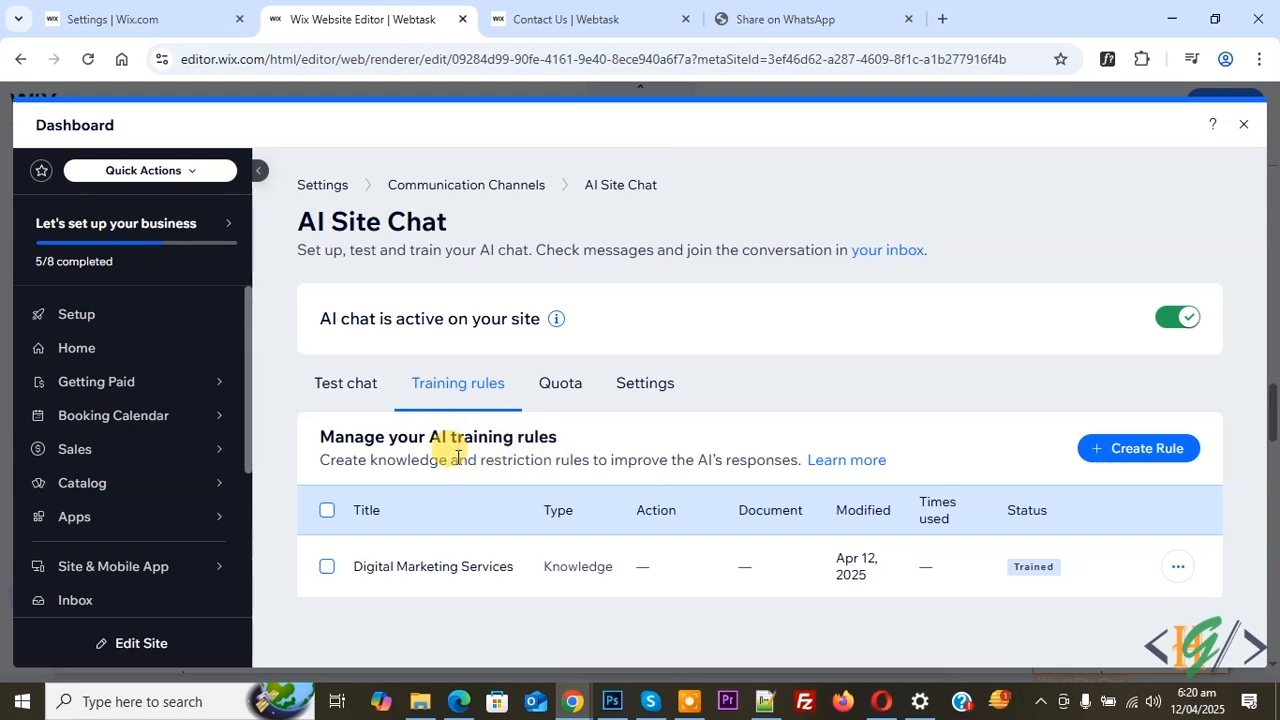
- Test the AI chat in the dashboard with questions including "what services provided by this website?" and "how i contact with you?", and close it
{"action": "left_click", "coordinate": [331, 395]}
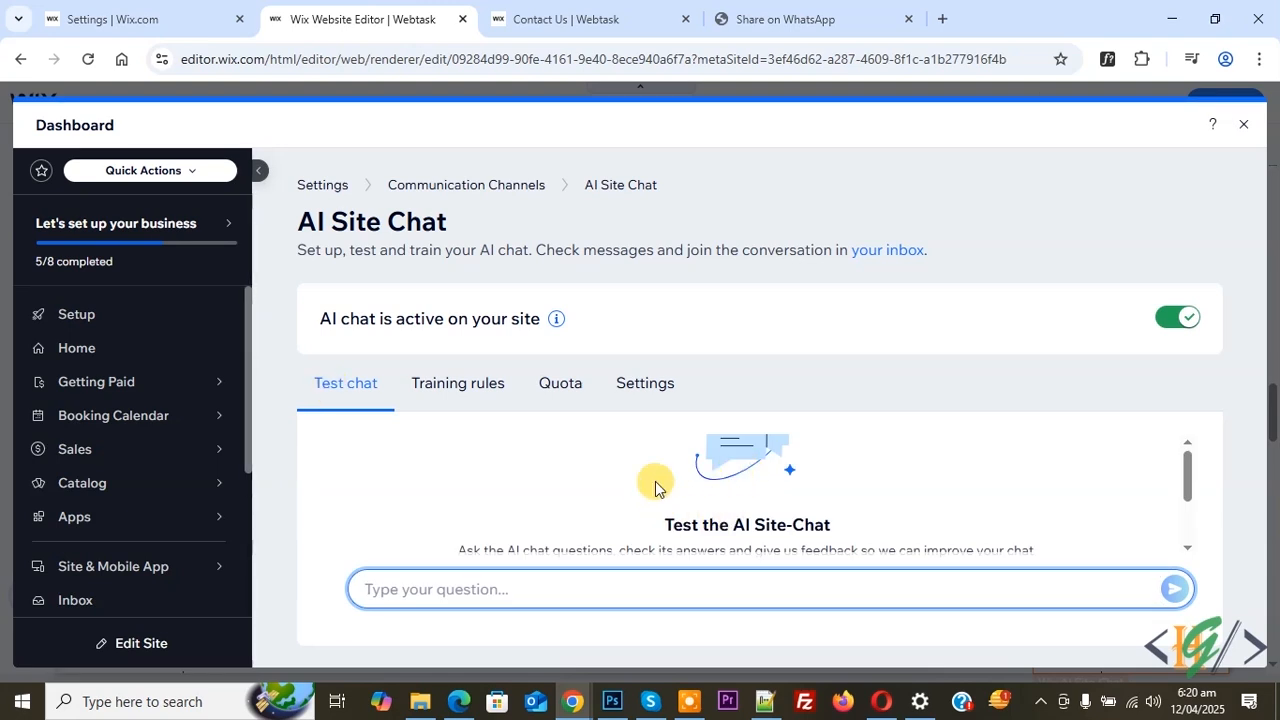
{"action": "scroll", "coordinate": [590, 489], "scroll_direction": "down", "scroll_amount": 1}
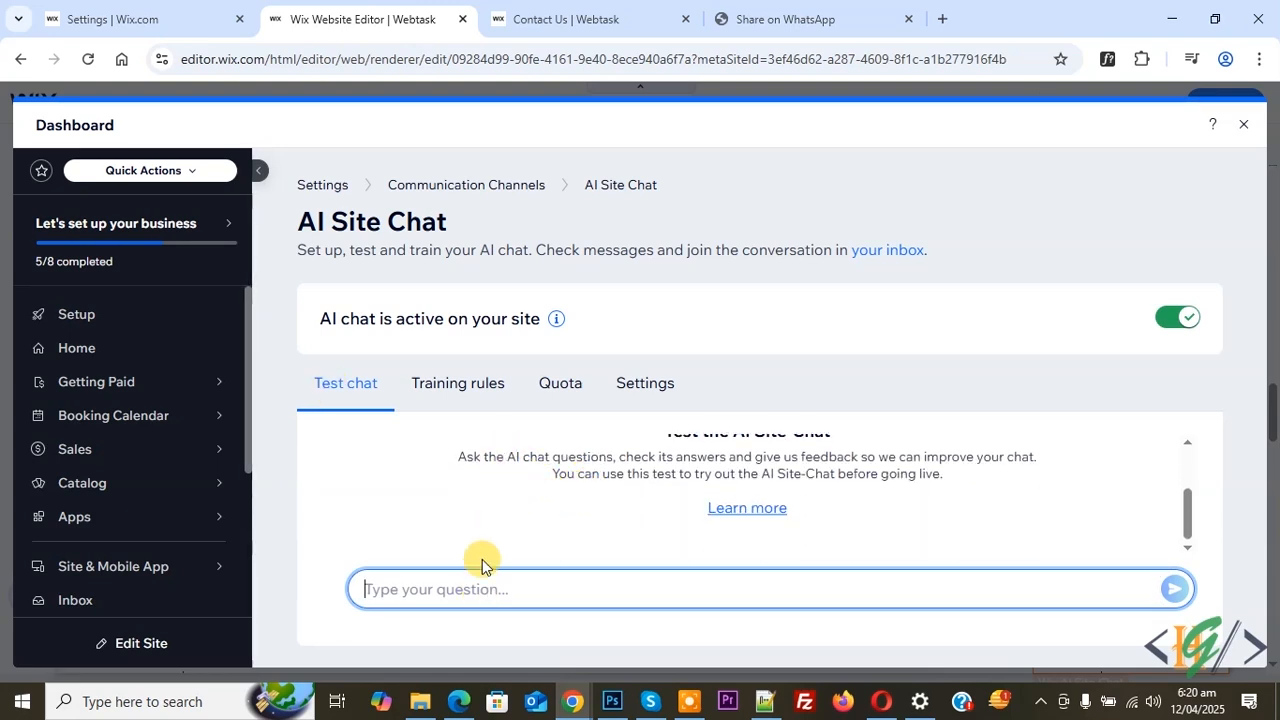
{"action": "type", "text": "what services provided by this website?"}
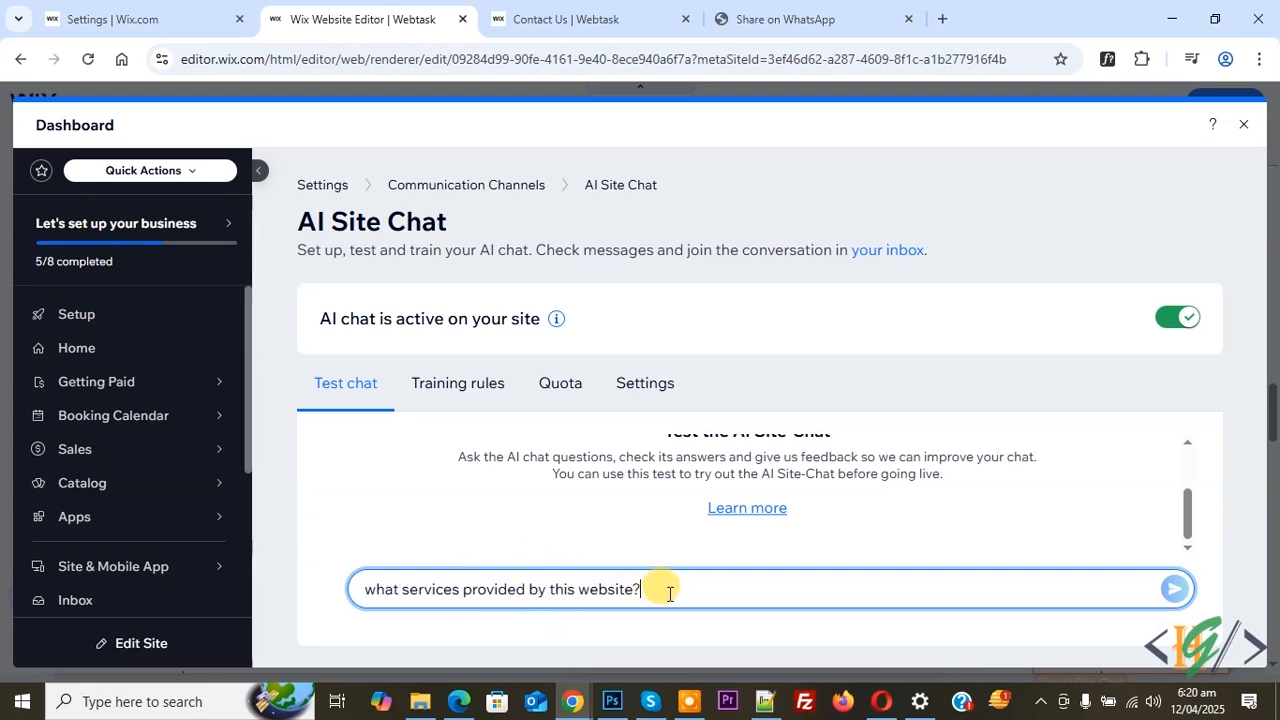
{"action": "key", "text": "Return"}
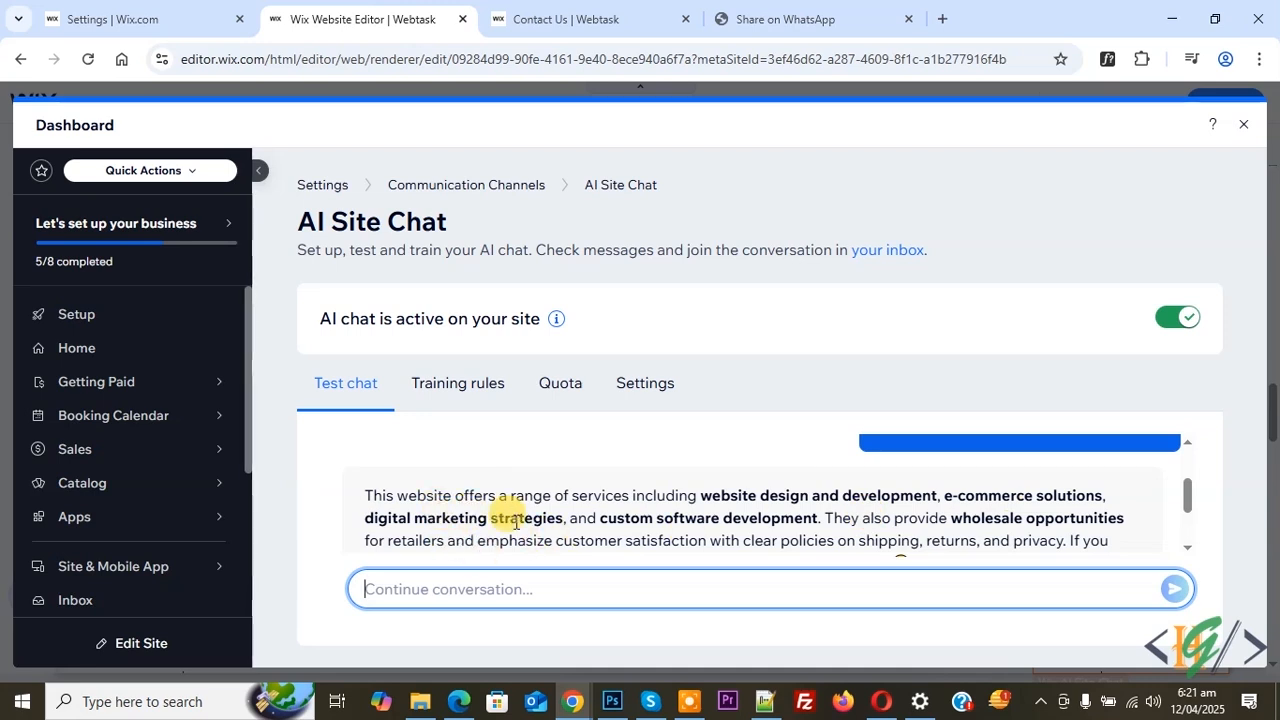
{"action": "scroll", "coordinate": [833, 521], "scroll_direction": "down", "scroll_amount": 2}
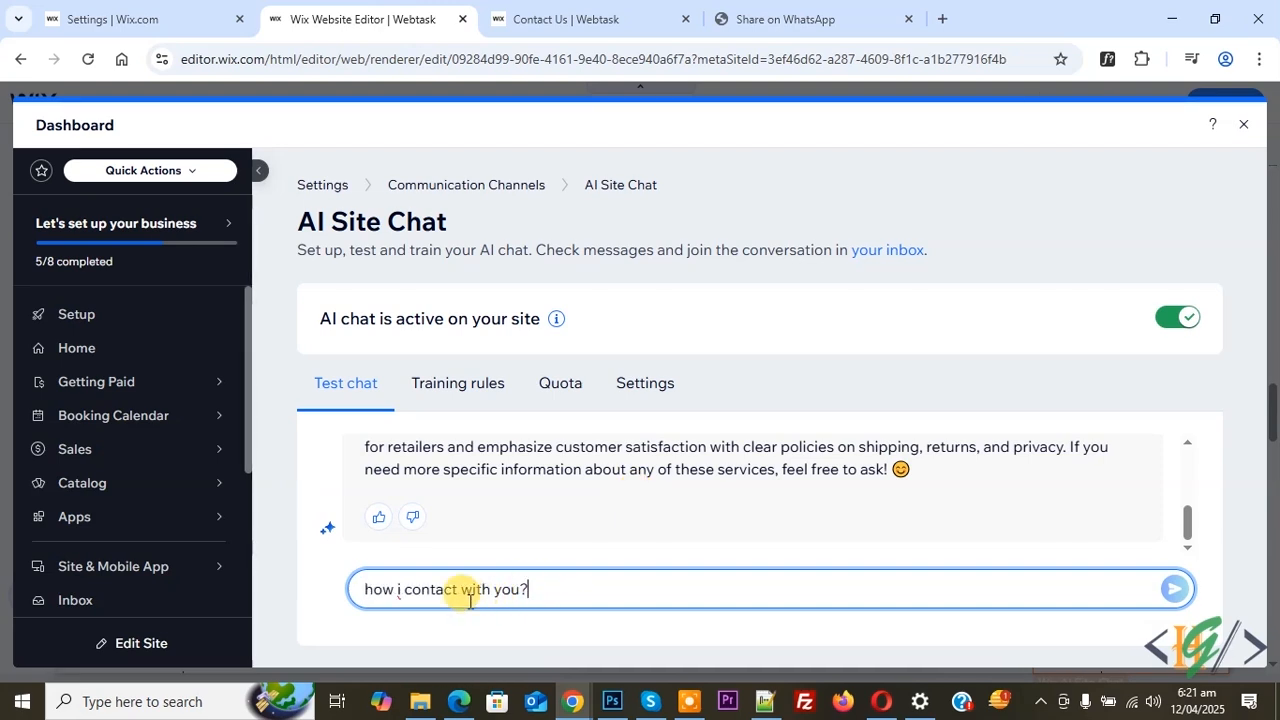
{"action": "key", "text": "Return"}
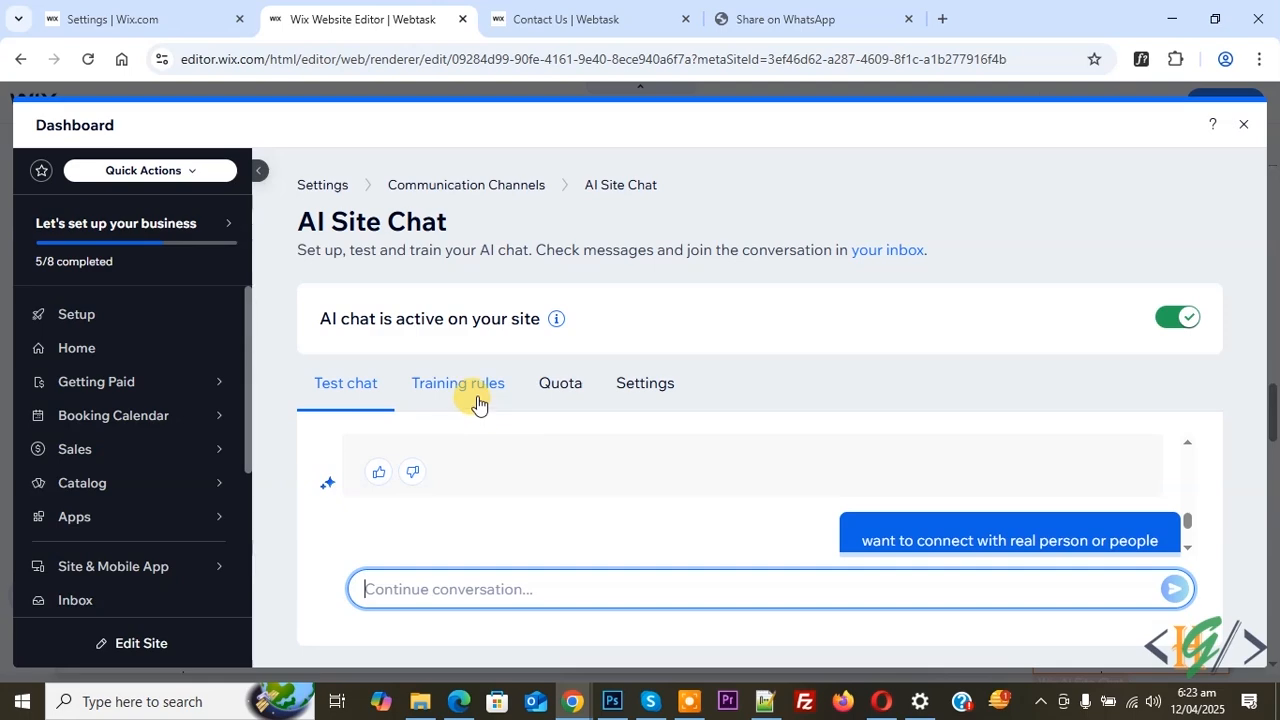
{"action": "left_click", "coordinate": [1246, 126]}
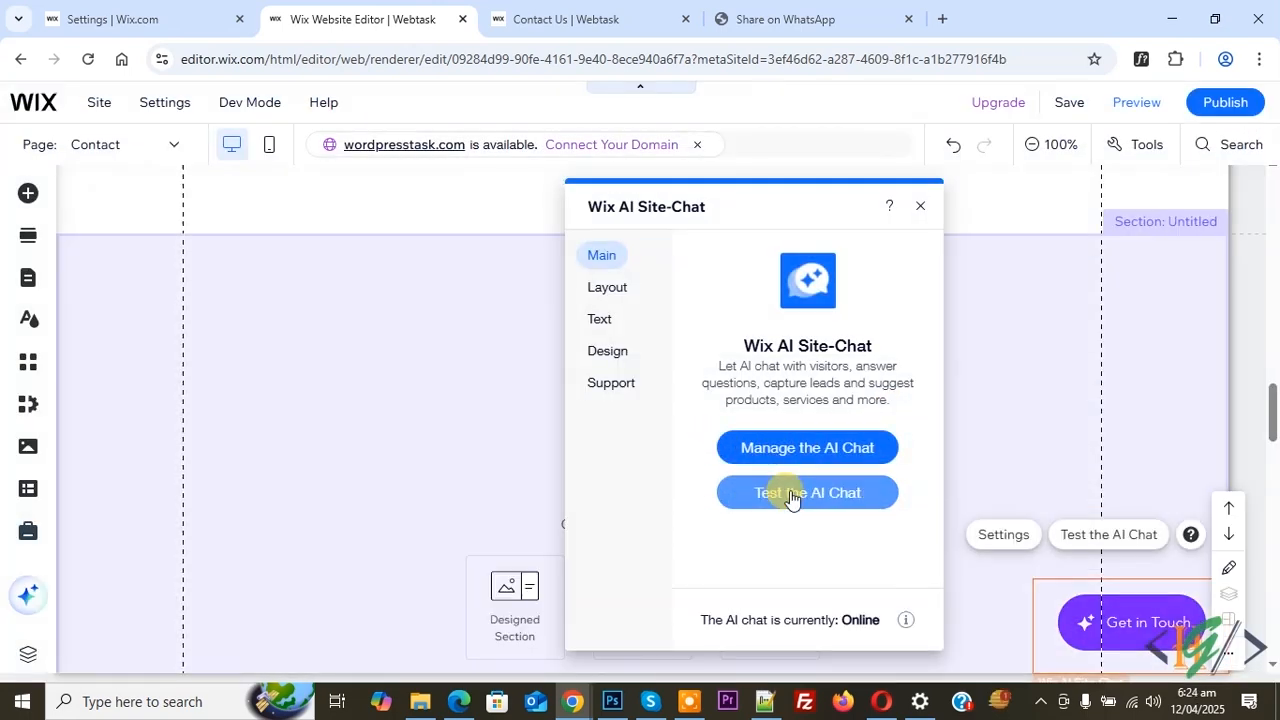
- Look over the test chat again and examine the widget's layout and text options
{"action": "left_click", "coordinate": [793, 502]}
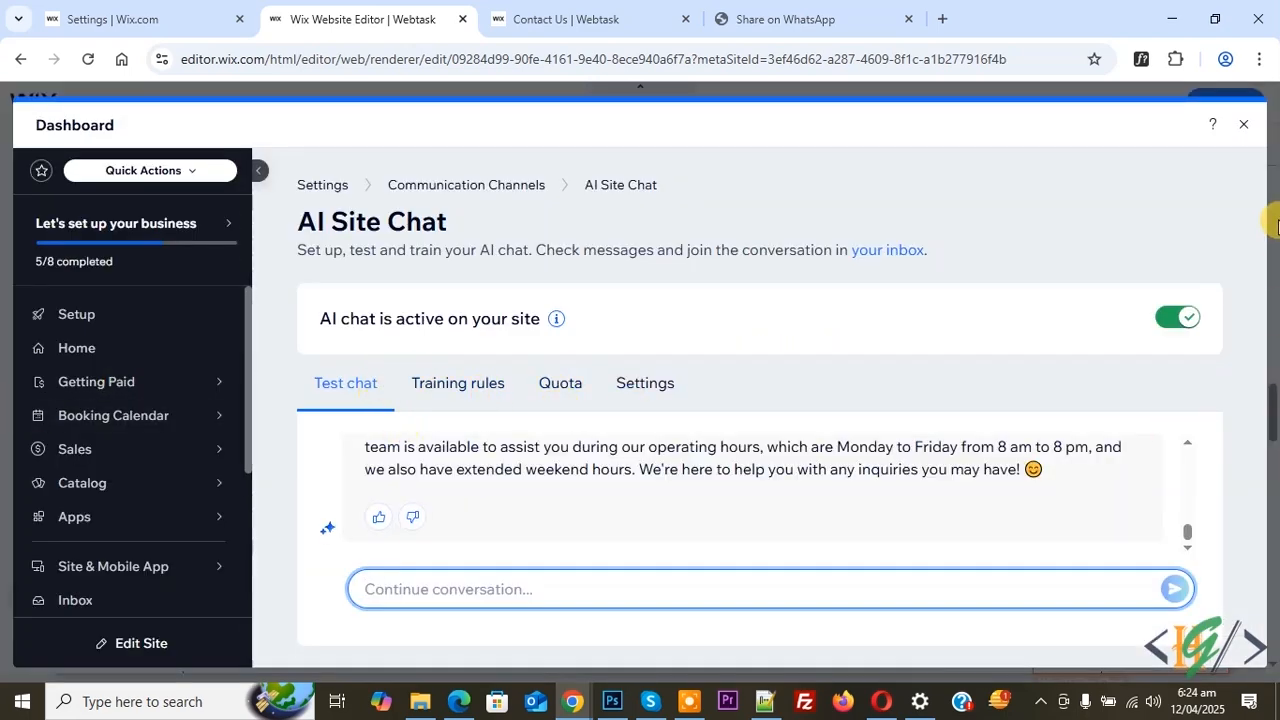
{"action": "left_click", "coordinate": [1244, 130]}
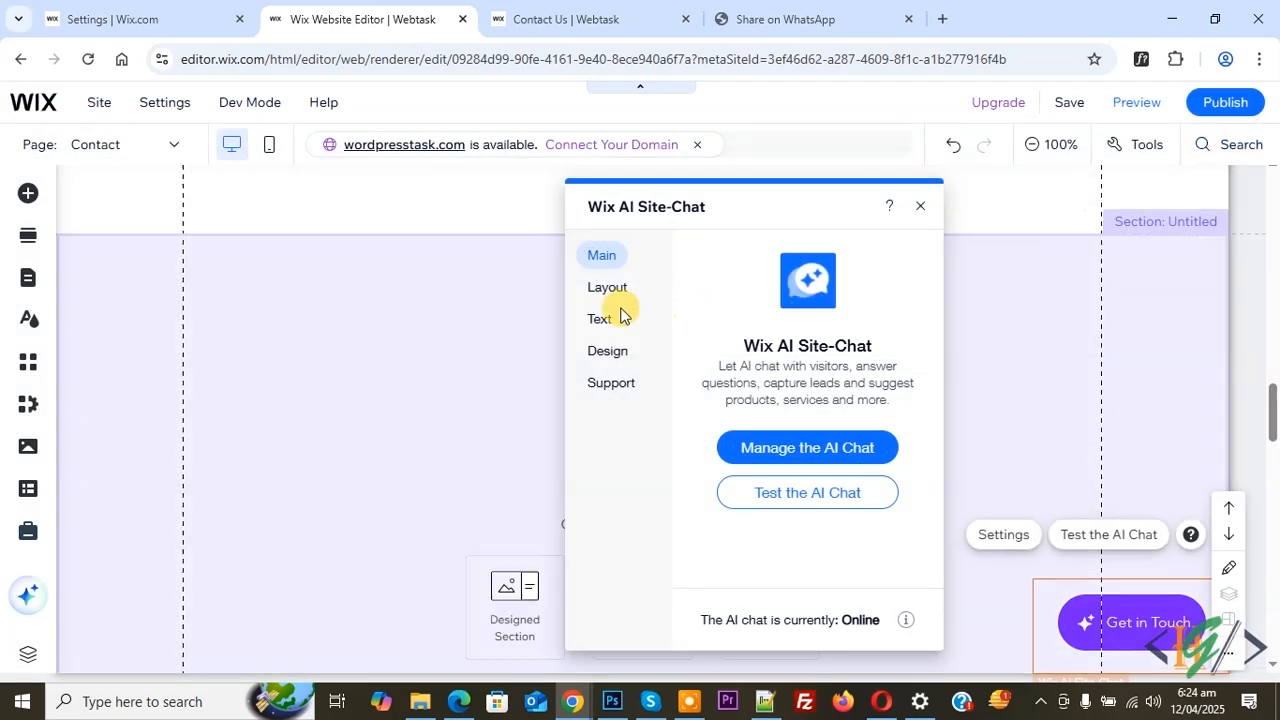
{"action": "left_click", "coordinate": [608, 288]}
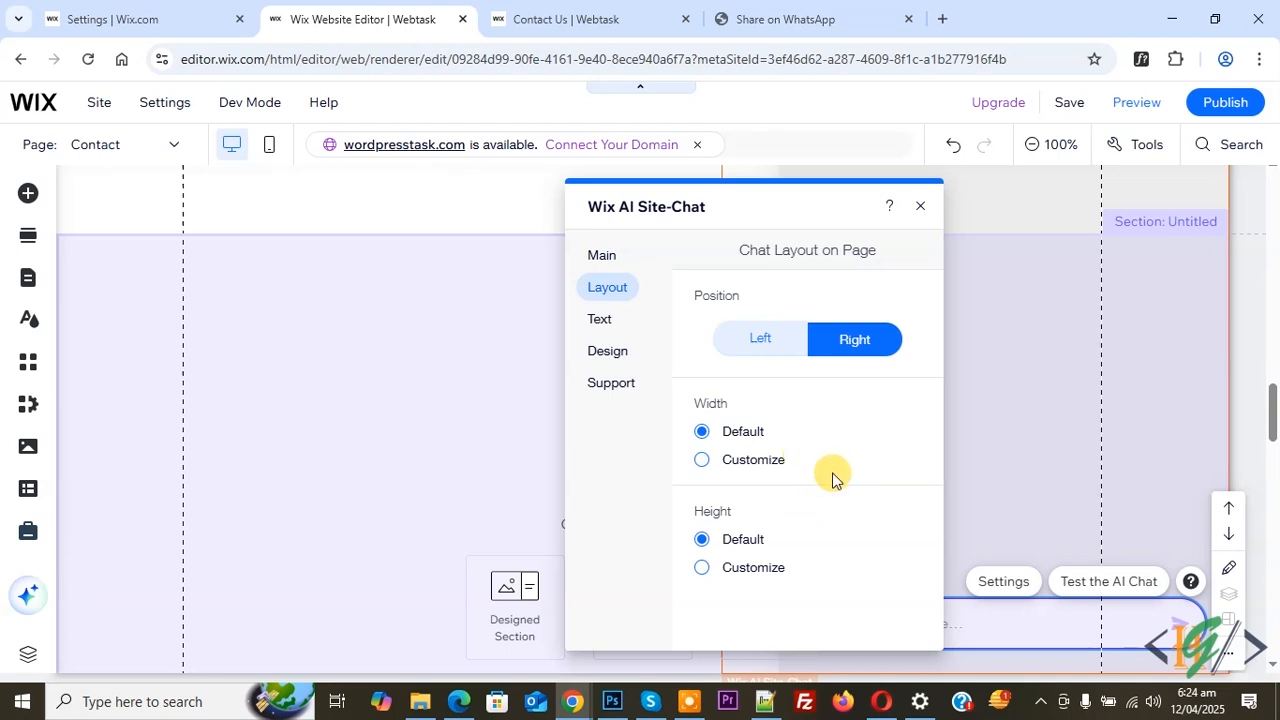
{"action": "left_click", "coordinate": [606, 324]}
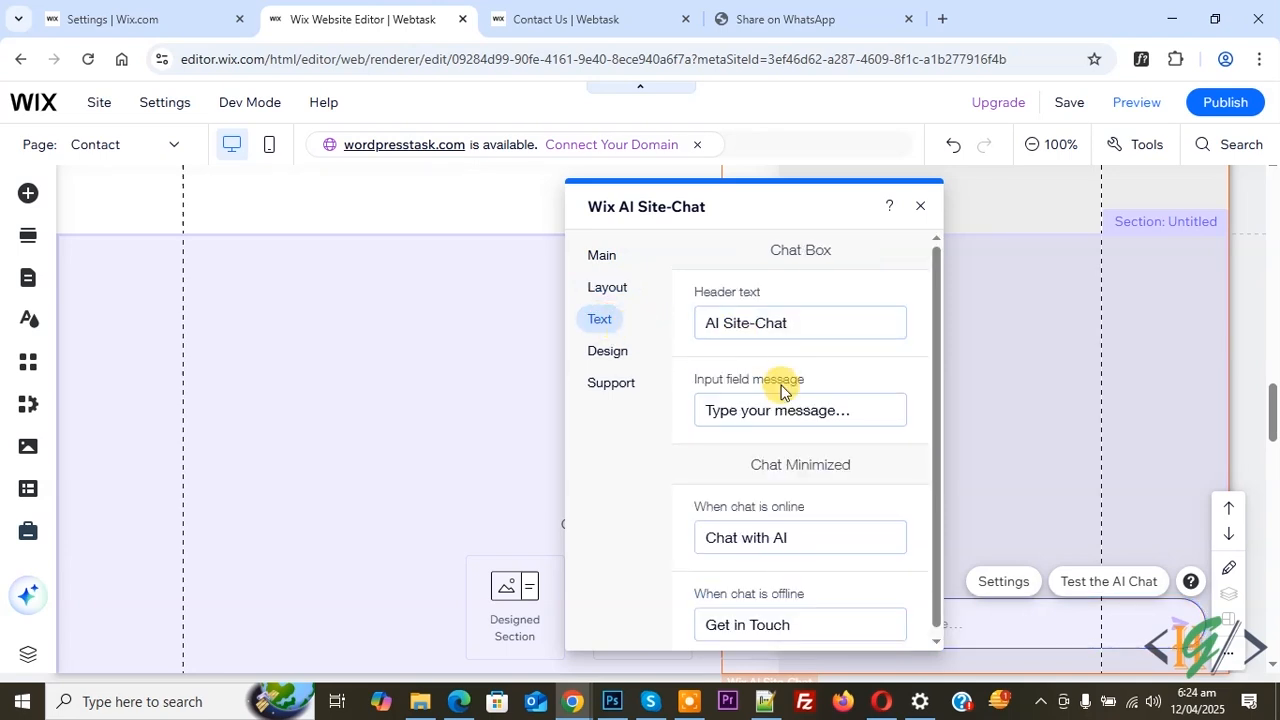
{"action": "scroll", "coordinate": [800, 455], "scroll_direction": "down", "scroll_amount": 1}
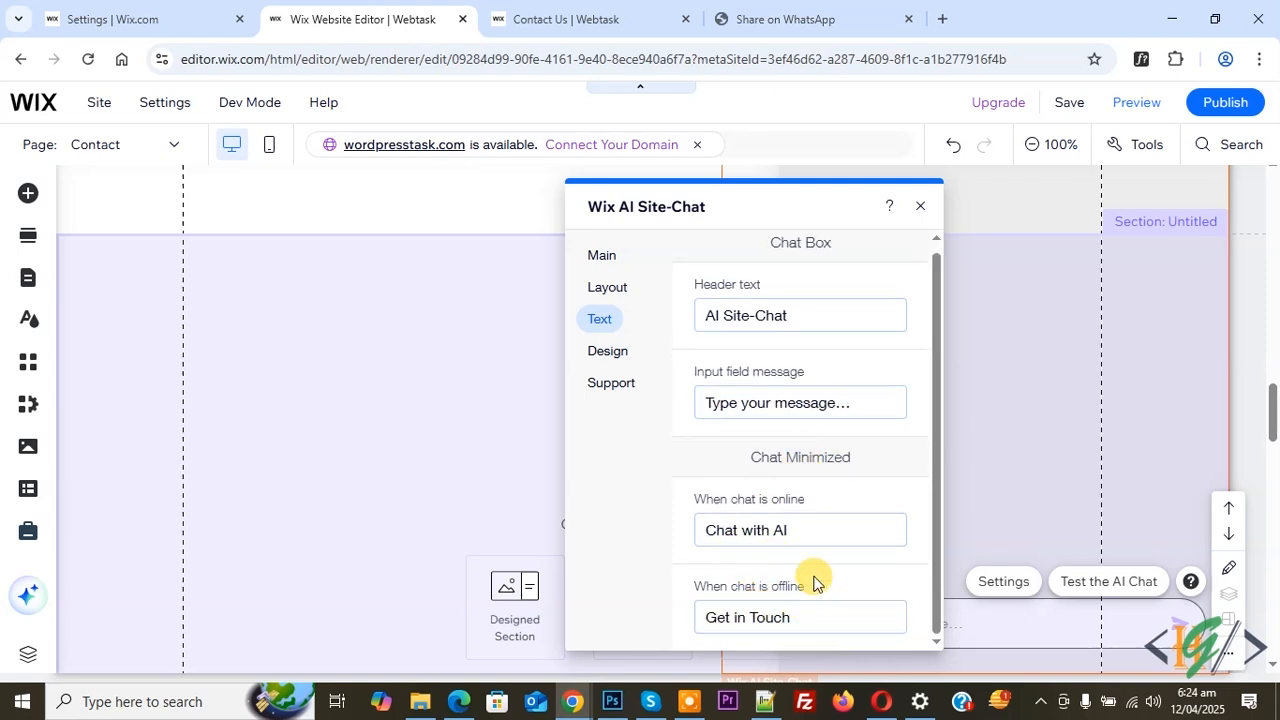
- Examine the widget's design options for minimized chat, background, visitor messages and AI messages, plus its support options, and close its settings
{"action": "left_click", "coordinate": [619, 357]}
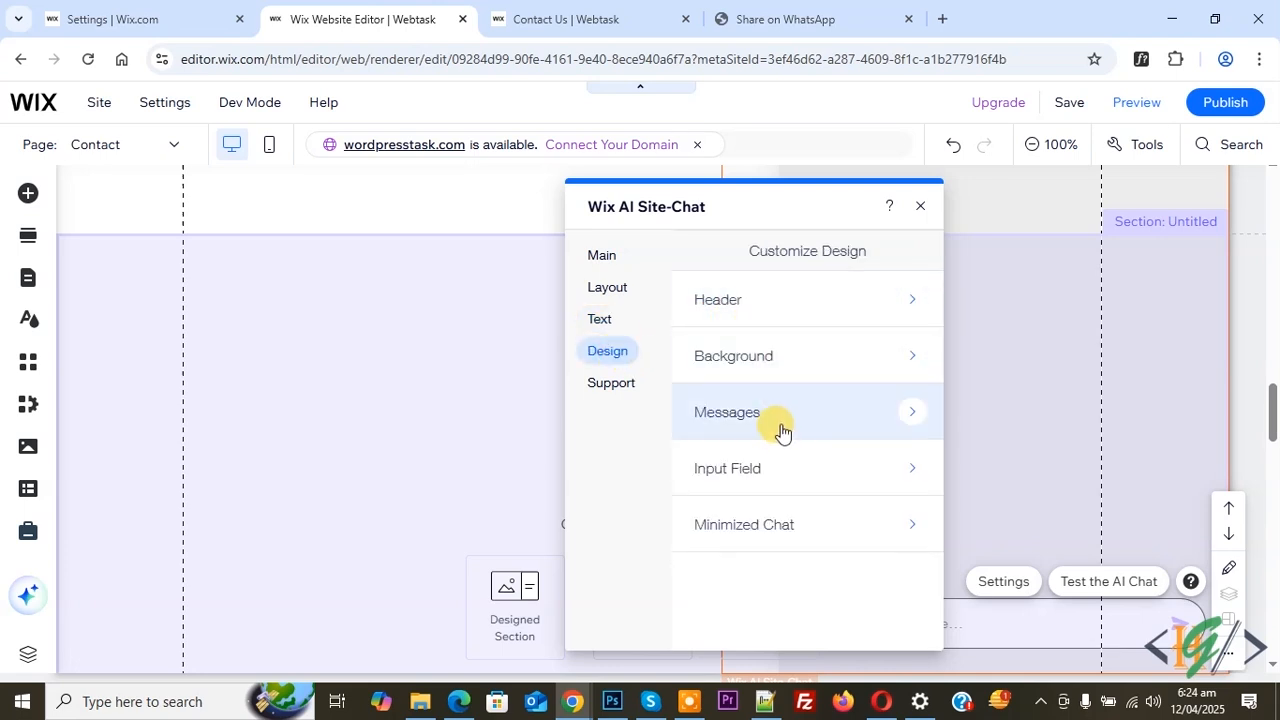
{"action": "left_click", "coordinate": [806, 543]}
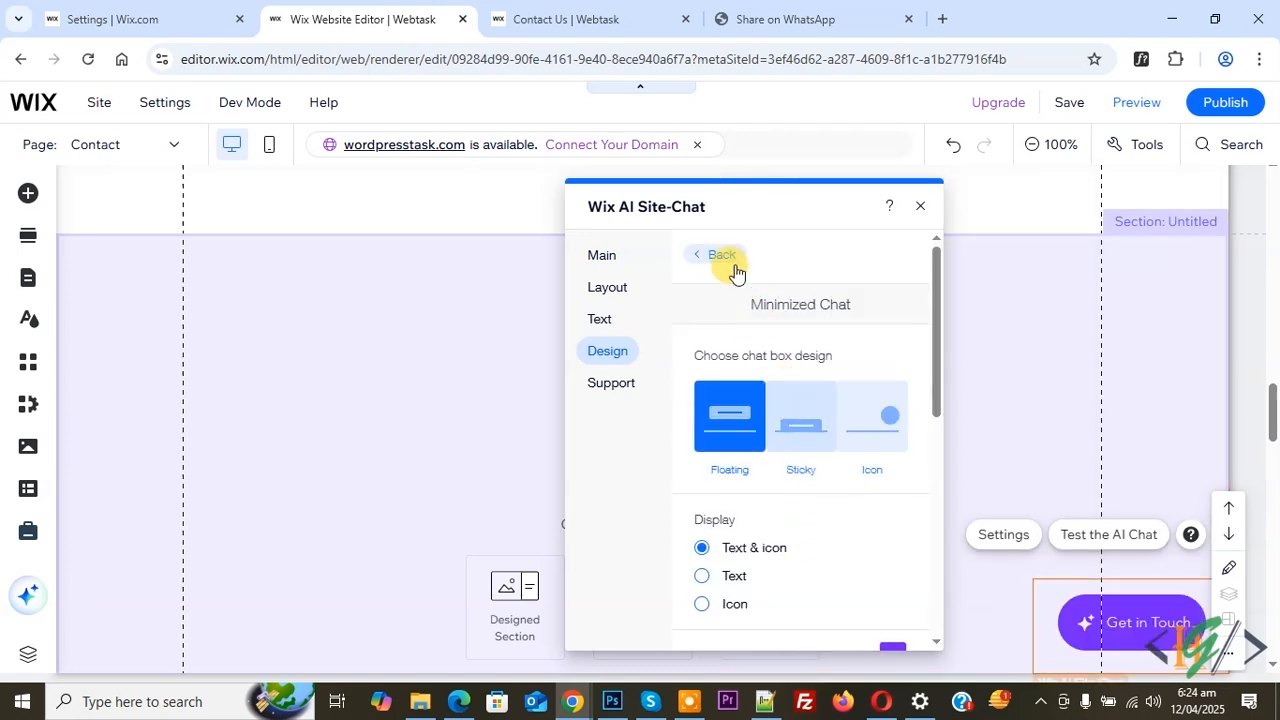
{"action": "left_click", "coordinate": [730, 262]}
{"action": "left_click", "coordinate": [731, 362]}
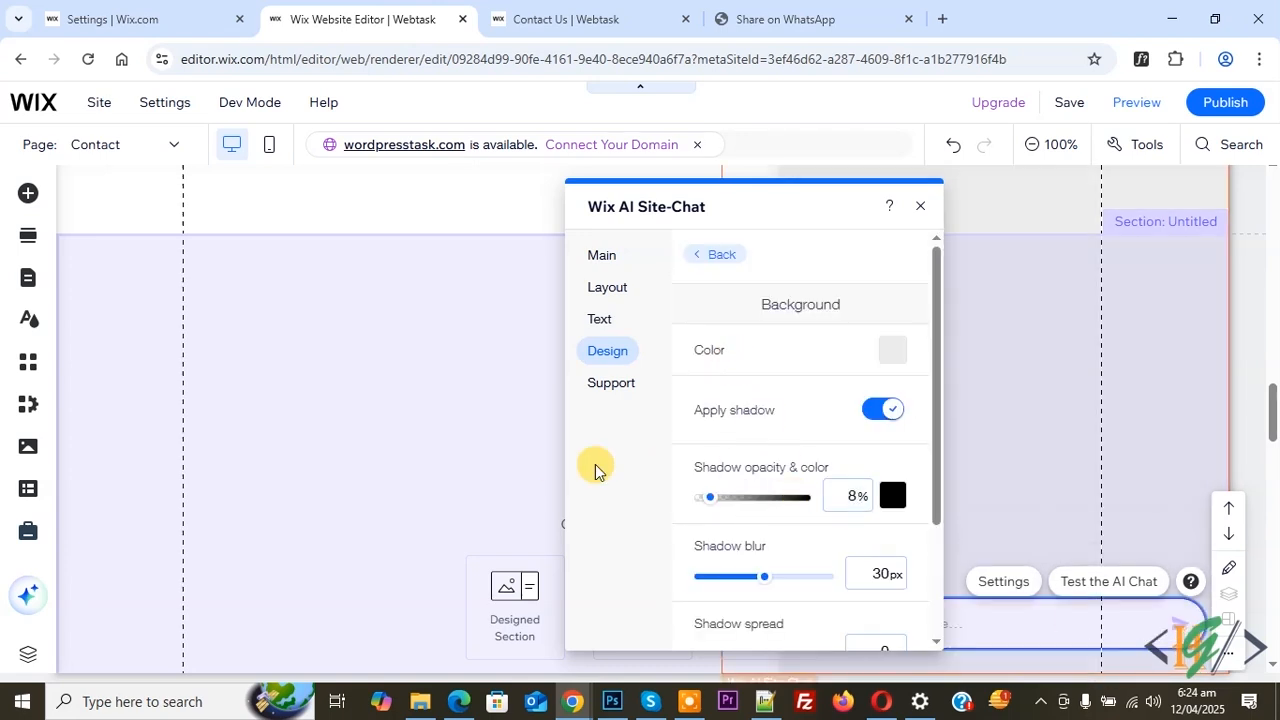
{"action": "left_click", "coordinate": [712, 255]}
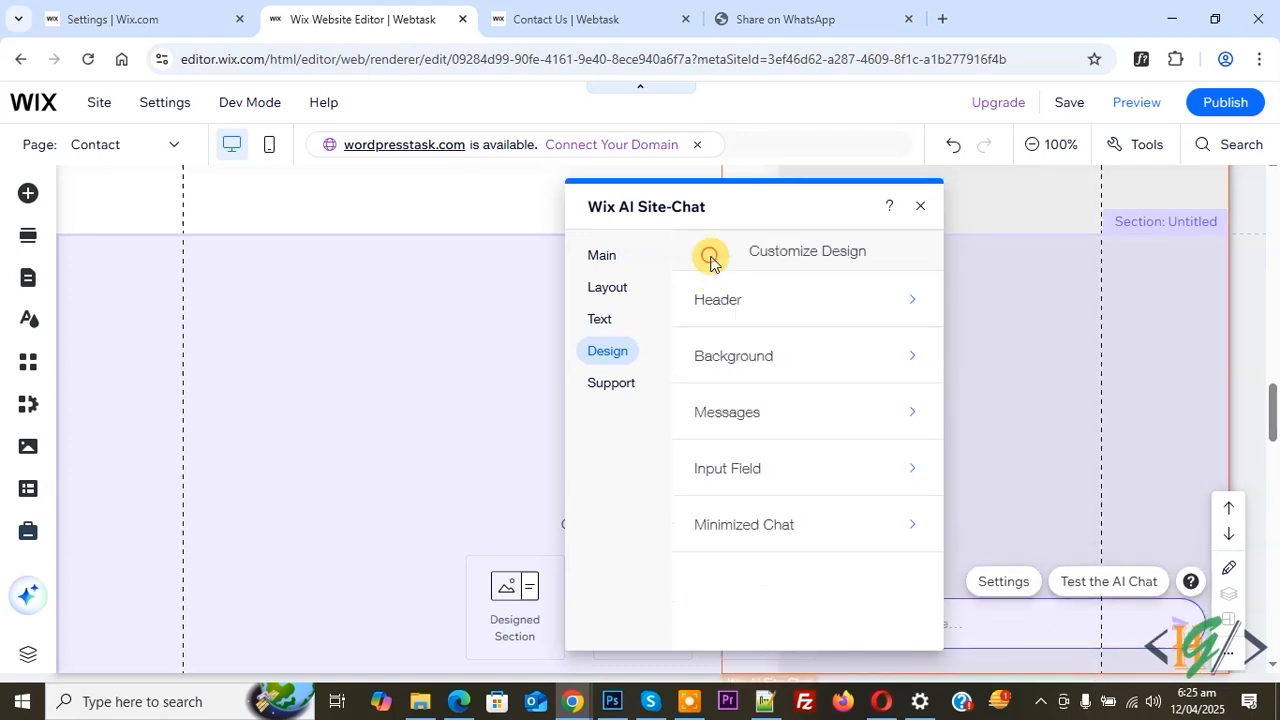
{"action": "left_click", "coordinate": [746, 422]}
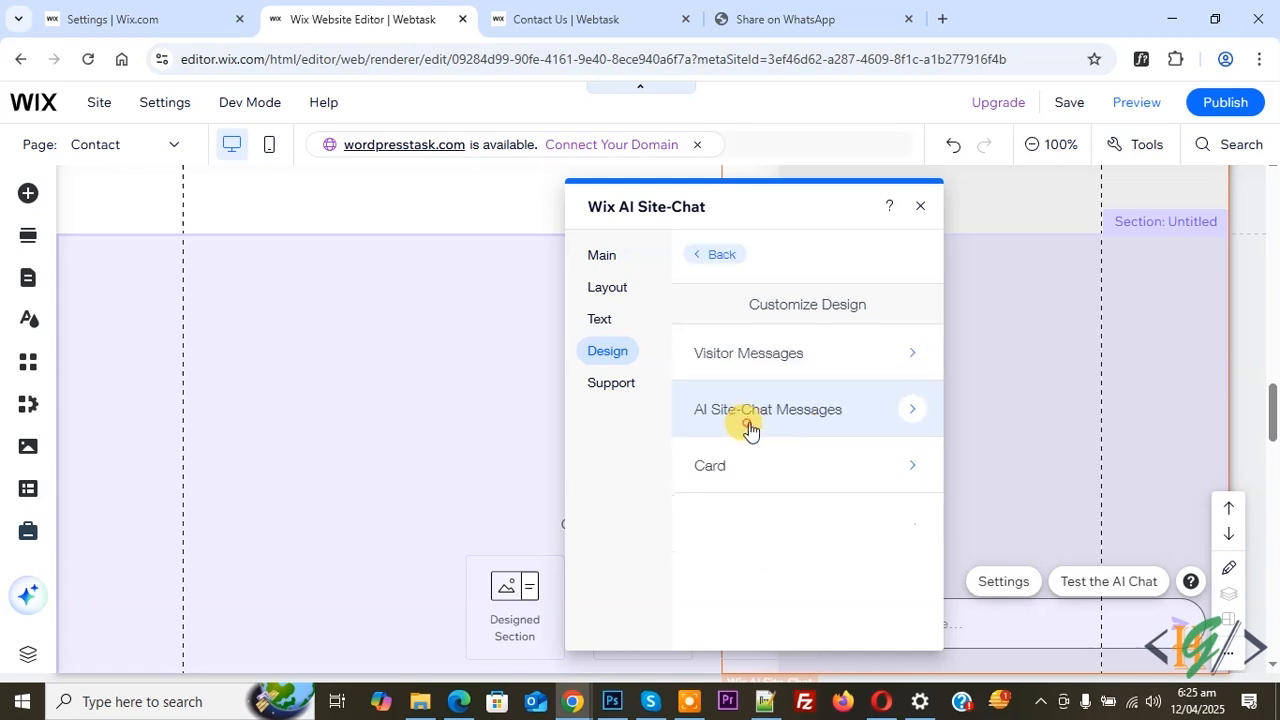
{"action": "left_click", "coordinate": [745, 355]}
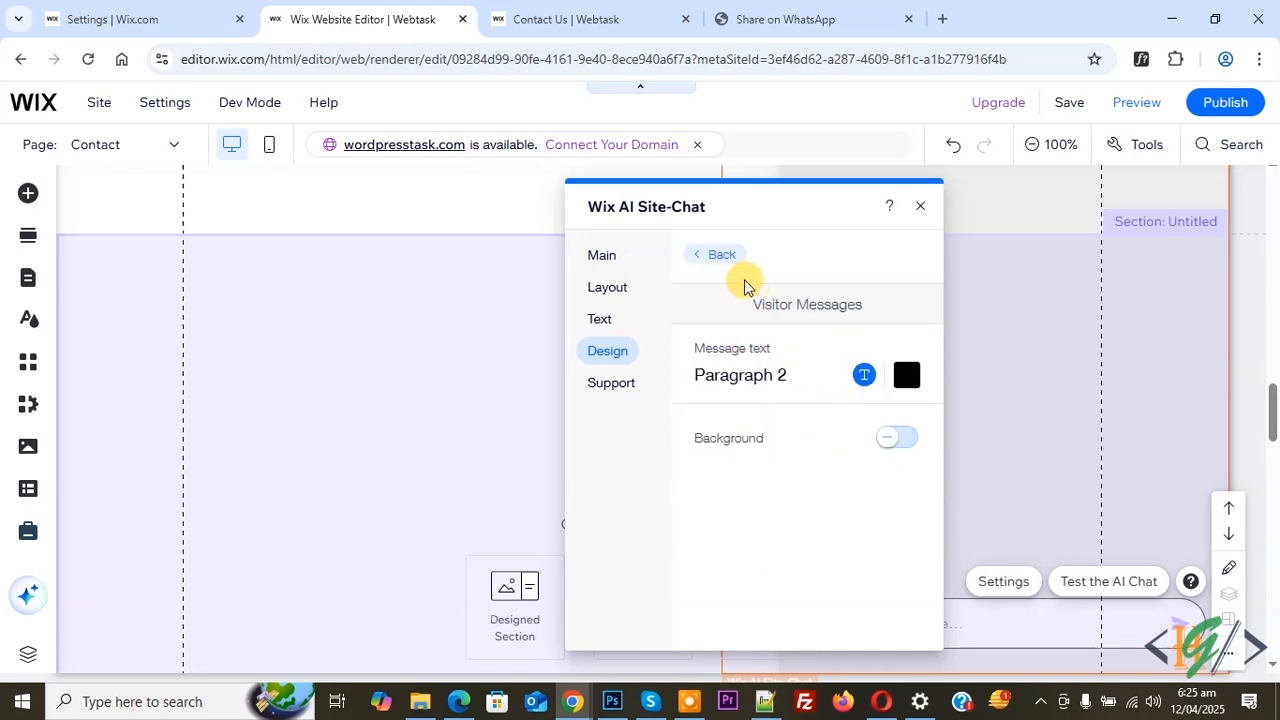
{"action": "left_click", "coordinate": [720, 254]}
{"action": "left_click", "coordinate": [737, 410]}
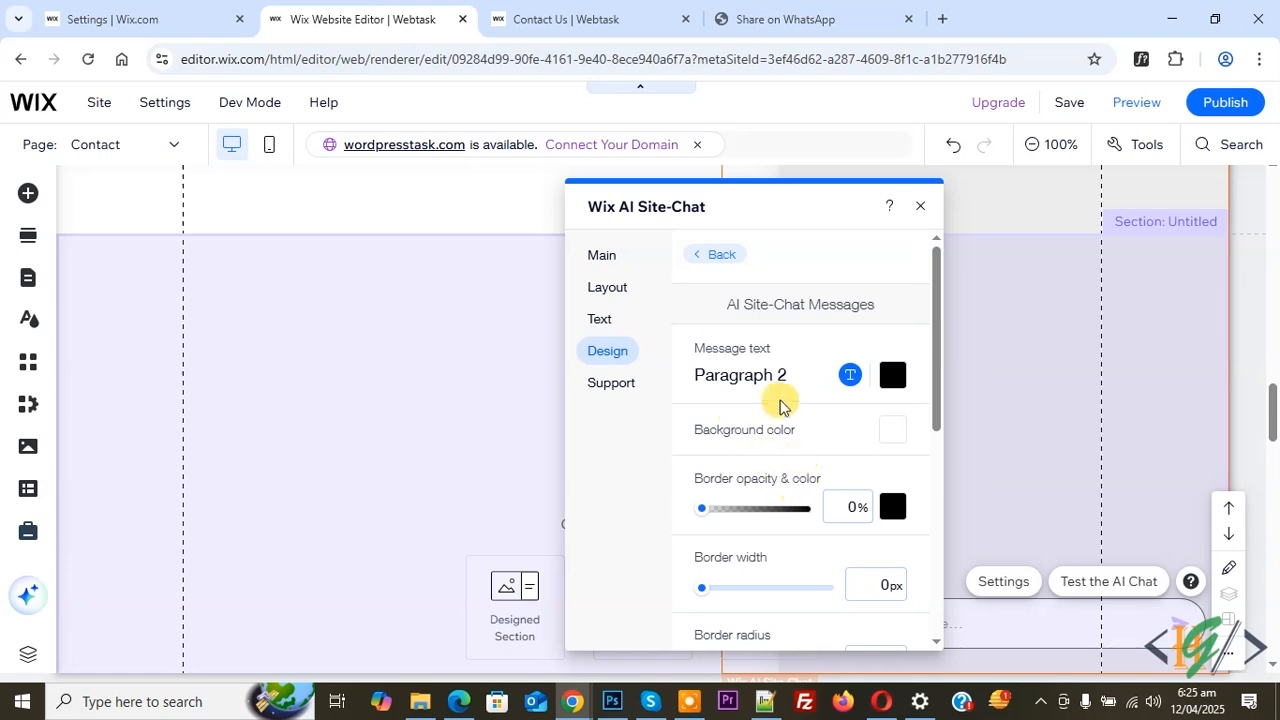
{"action": "left_click", "coordinate": [712, 256]}
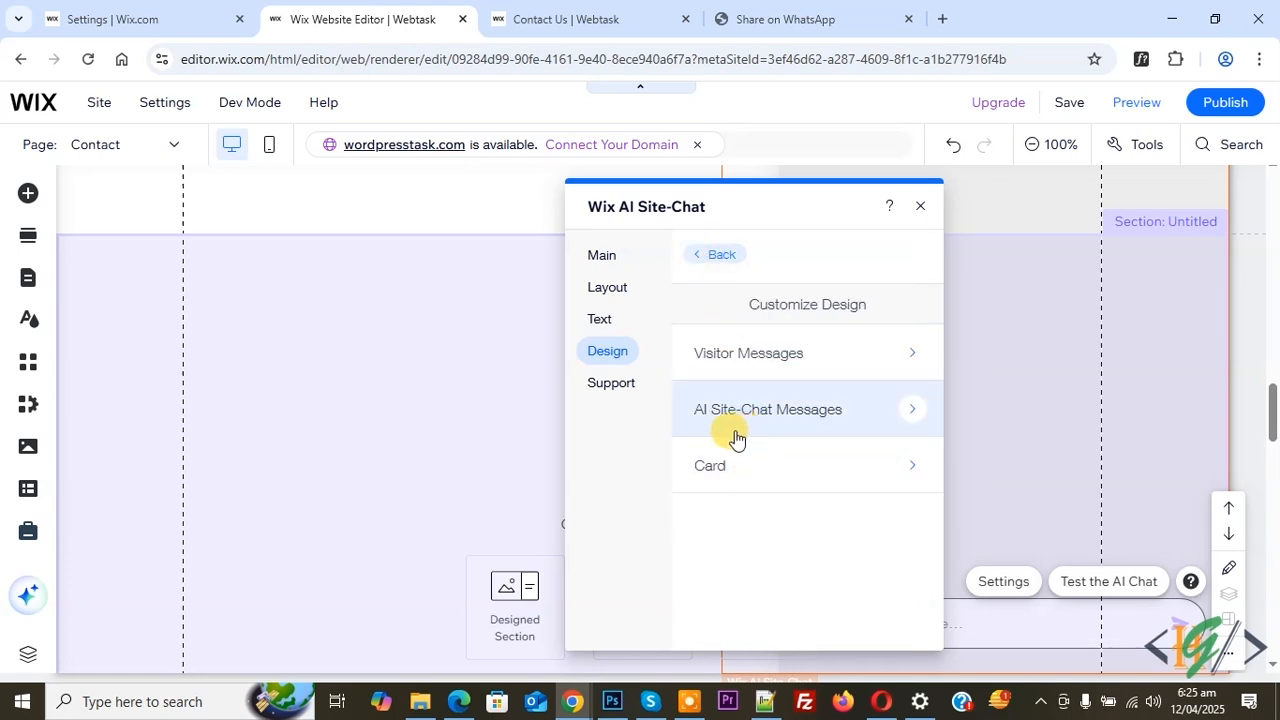
{"action": "left_click", "coordinate": [617, 386]}
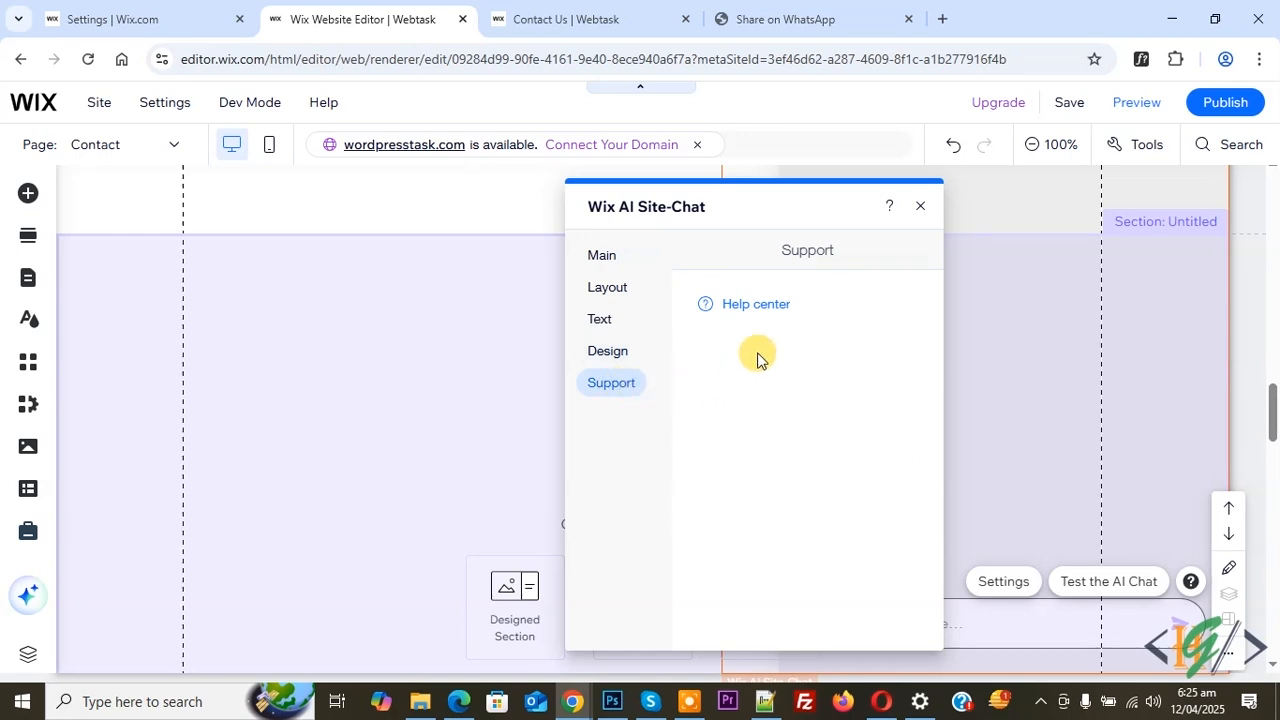
{"action": "left_click", "coordinate": [920, 206]}
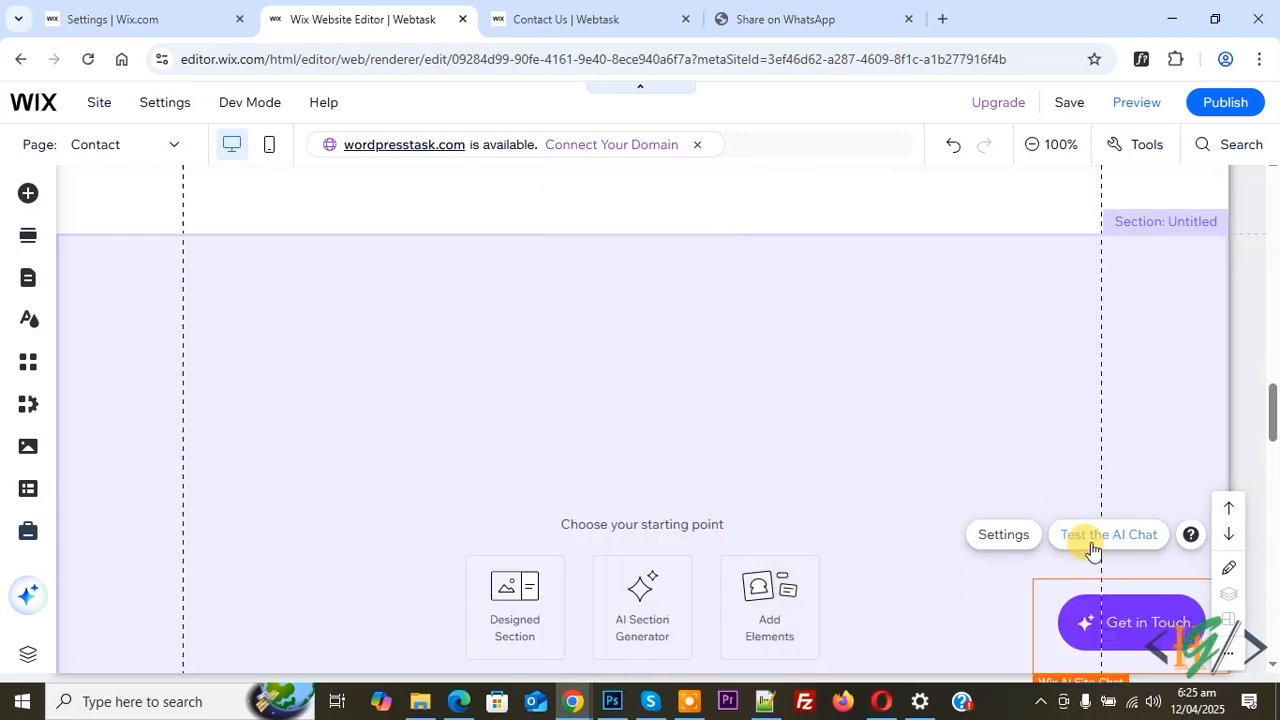
- Check the test chat once more, publish the site, and reload the live Contact page
{"action": "left_click", "coordinate": [1097, 545]}
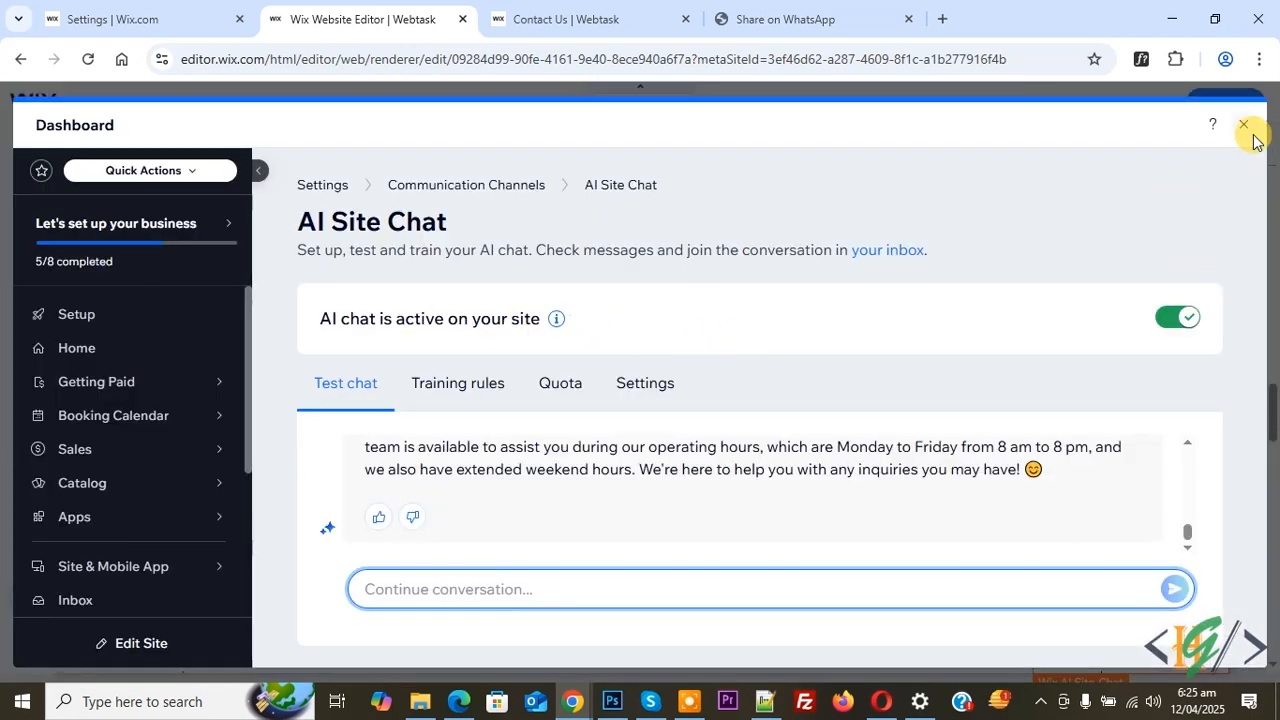
{"action": "left_click", "coordinate": [1244, 125]}
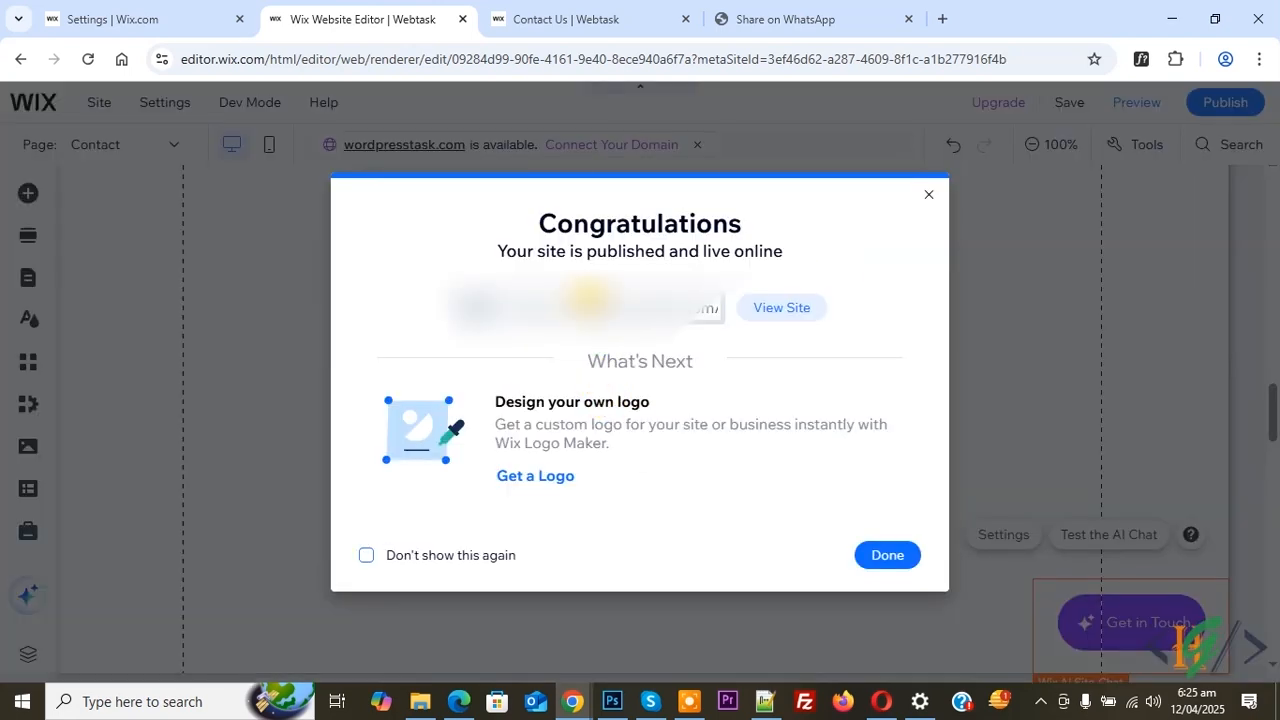
{"action": "left_click", "coordinate": [568, 18]}
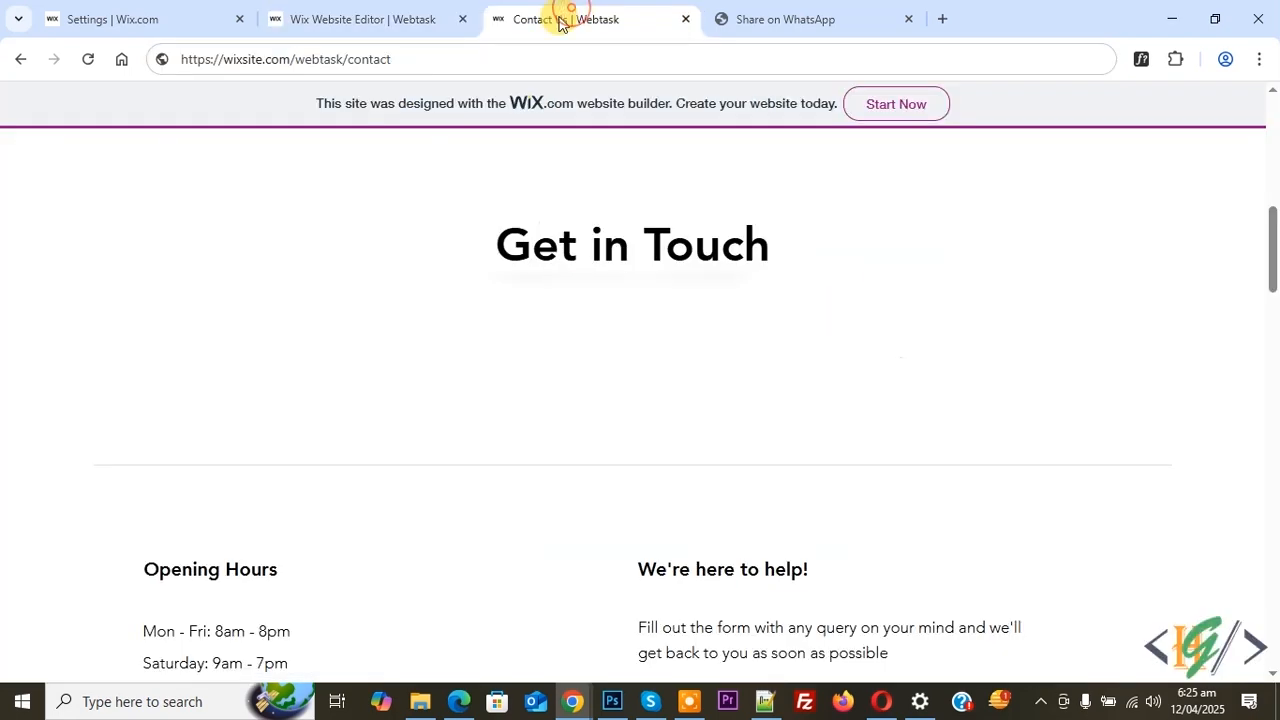
{"action": "left_click", "coordinate": [98, 64]}
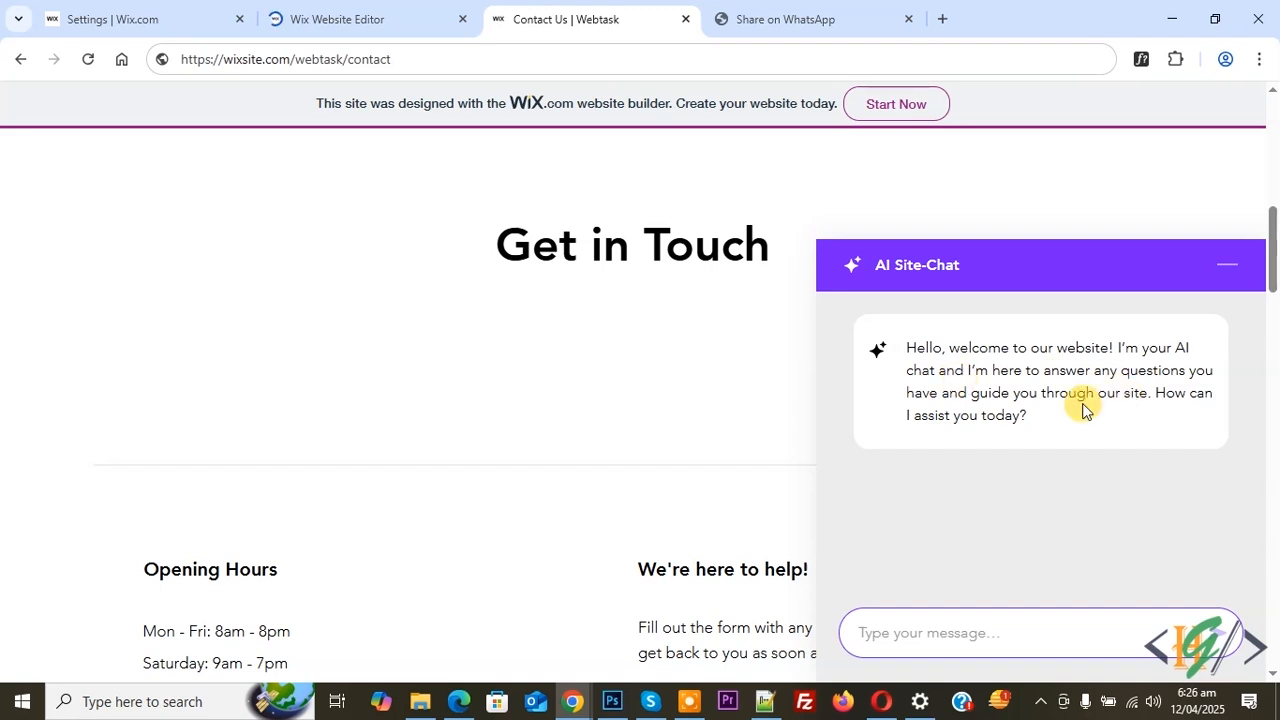
- Send "hello", "how are you", "am good" and "which services you are providing?" in the live AI Site-Chat widget
{"action": "type", "text": "o"}
{"action": "key", "text": "Return"}
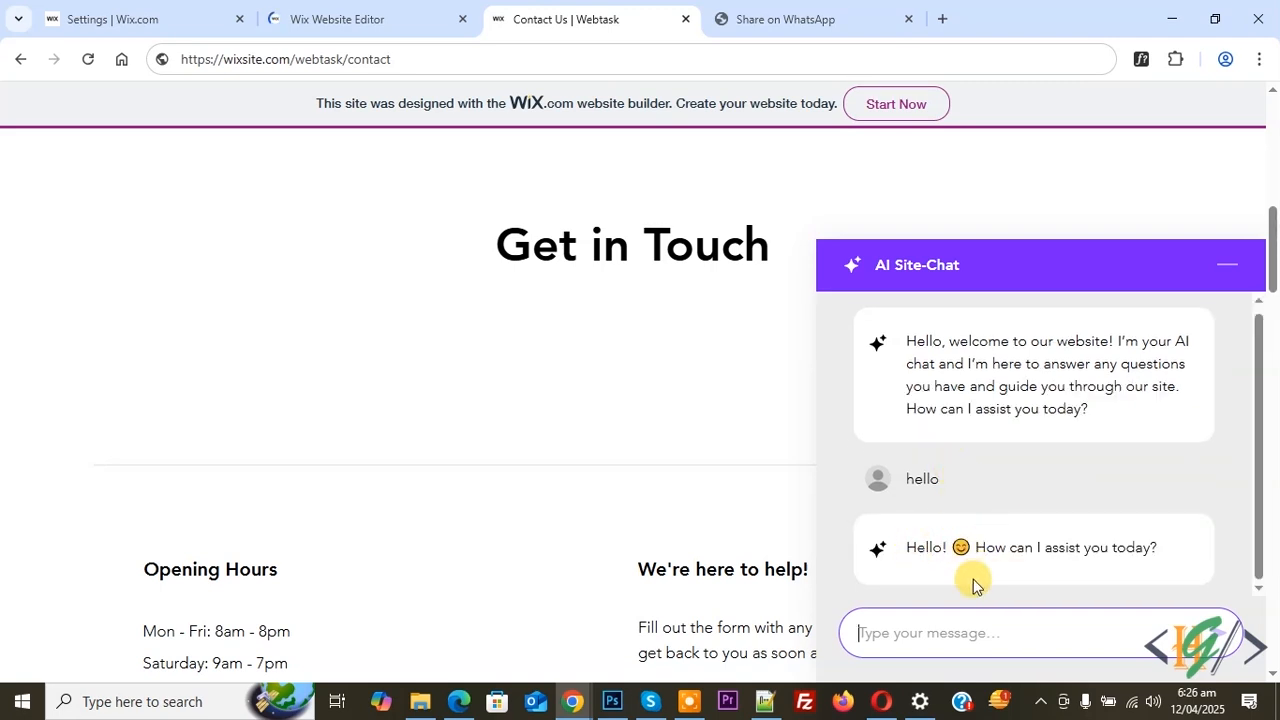
{"action": "type", "text": "how are you"}
{"action": "key", "text": "Return"}
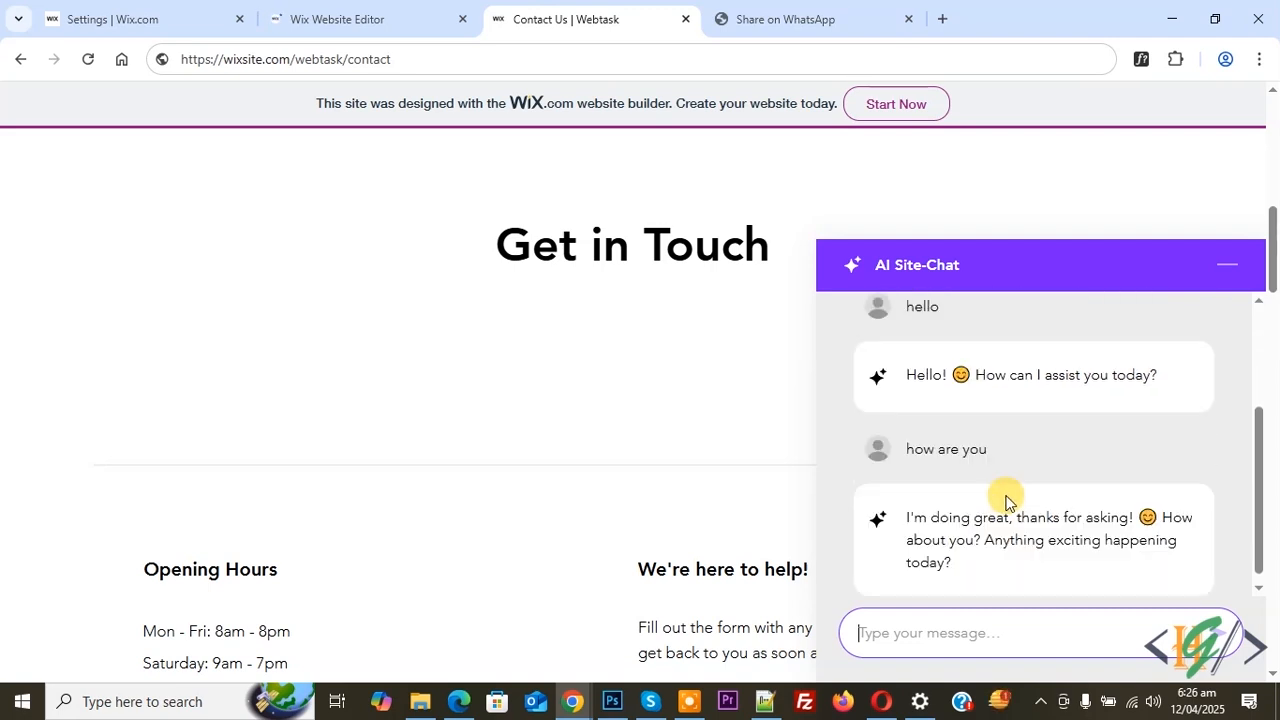
{"action": "type", "text": "am good"}
{"action": "key", "text": "Return"}
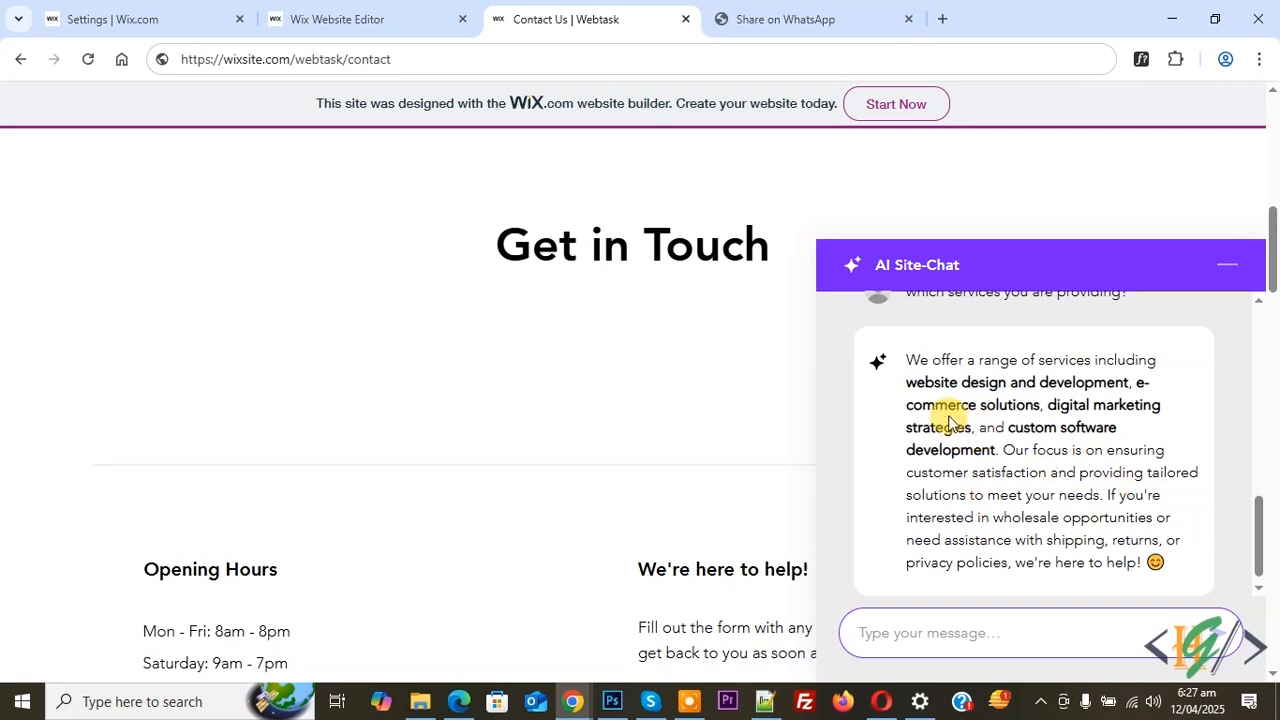
- Read the services reply, send "Digital Marketing Services" in the live chat, and review the answer for the trained money-back guarantee information
{"action": "left_click_drag", "start_coordinate": [912, 364], "coordinate": [1150, 562]}
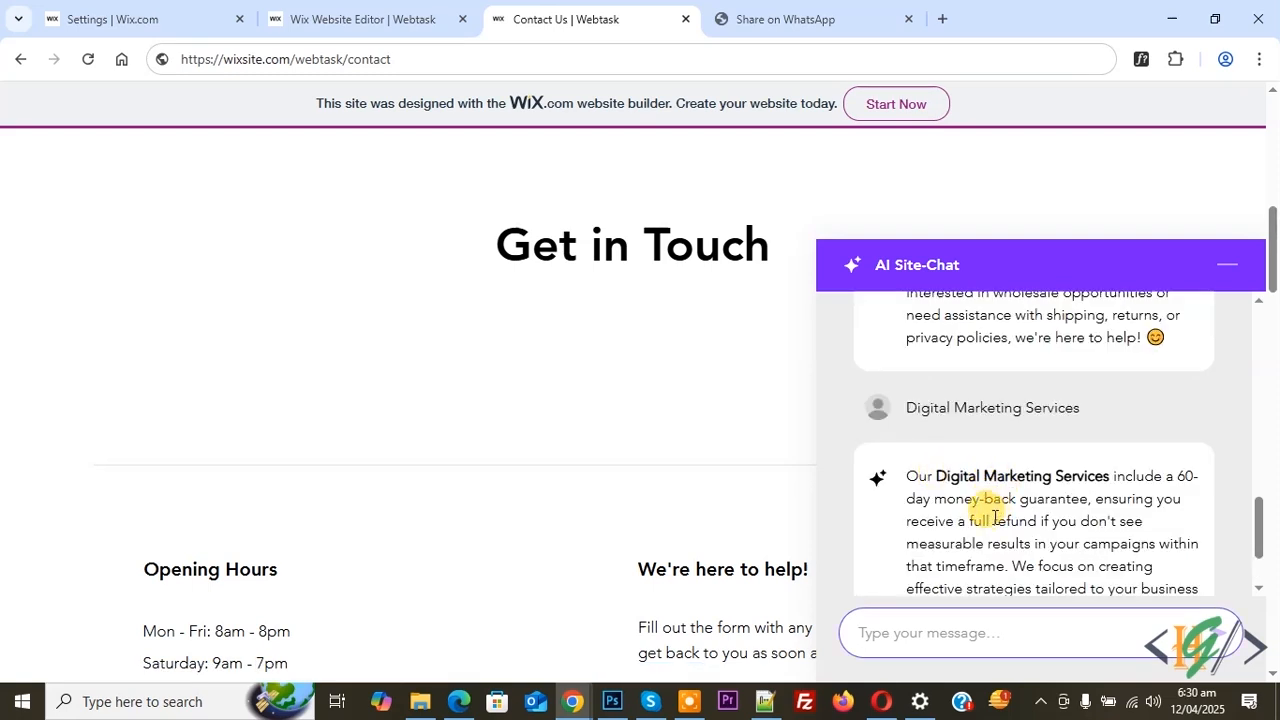
{"action": "left_click_drag", "start_coordinate": [918, 408], "coordinate": [1029, 407]}
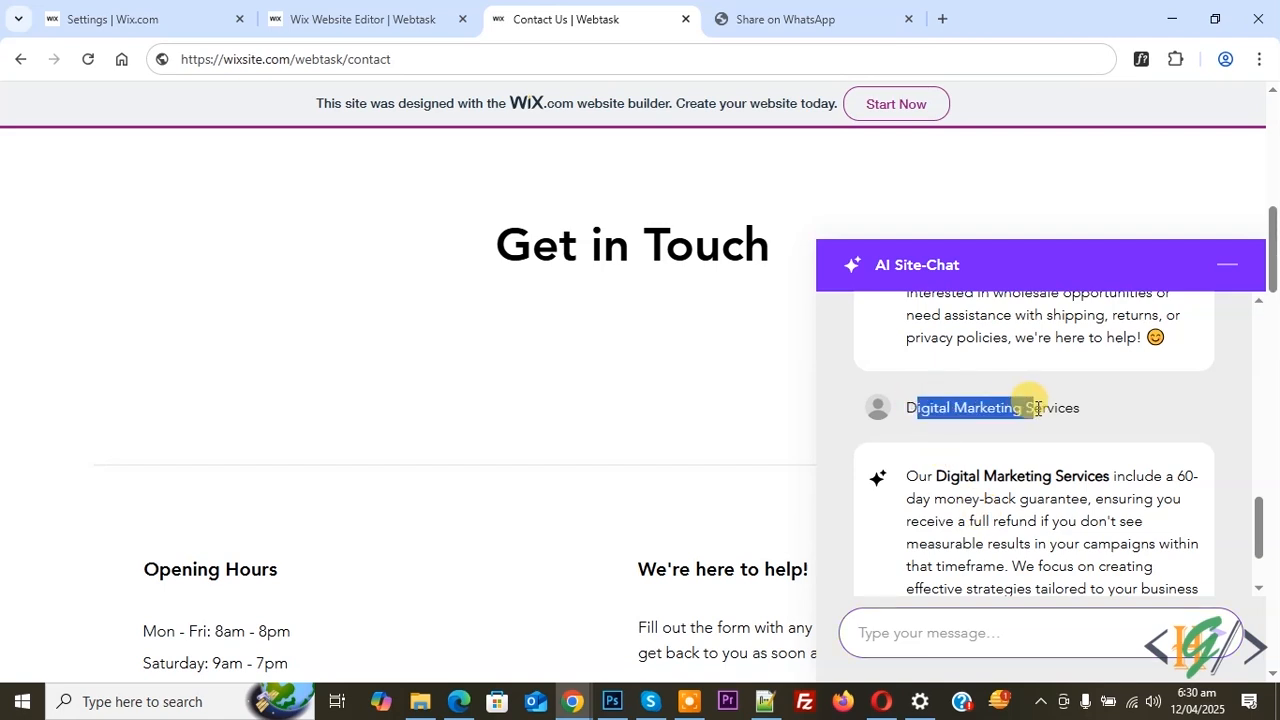
{"action": "left_click", "coordinate": [955, 485]}
{"action": "left_click_drag", "start_coordinate": [917, 472], "coordinate": [1025, 538]}
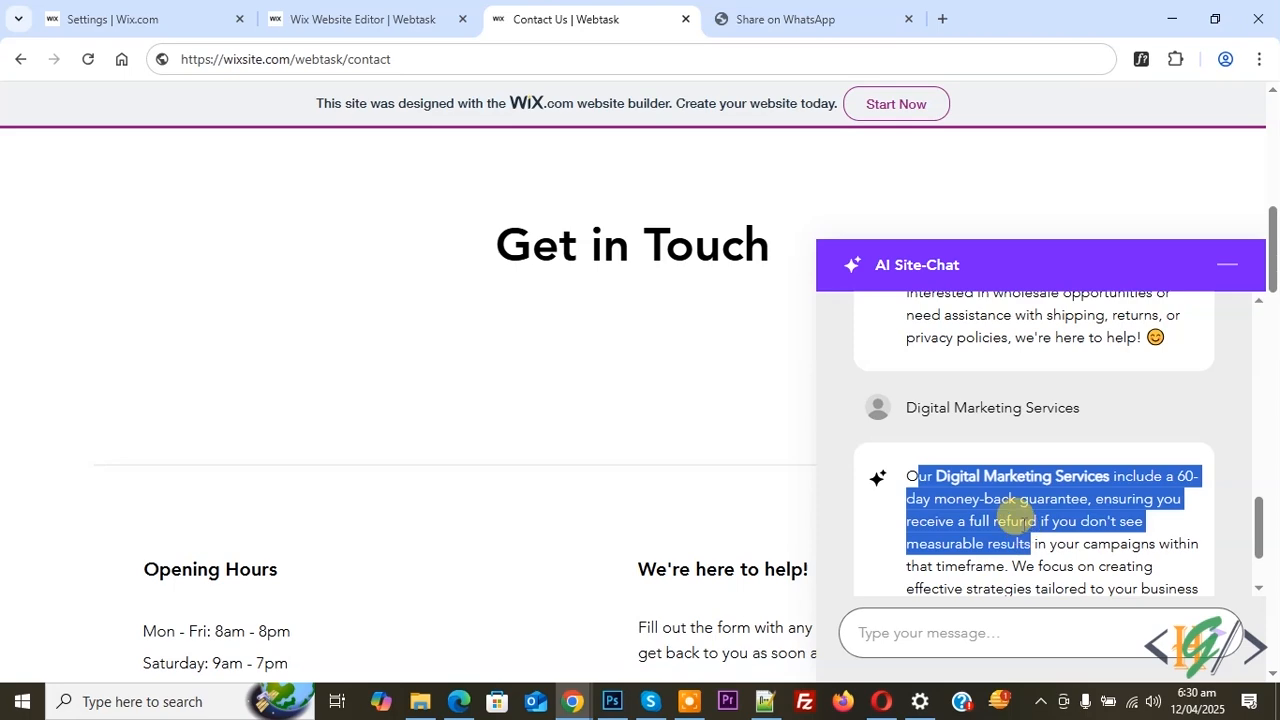
{"action": "scroll", "coordinate": [1015, 520], "scroll_direction": "down", "scroll_amount": 1}
{"action": "left_click", "coordinate": [1027, 478]}
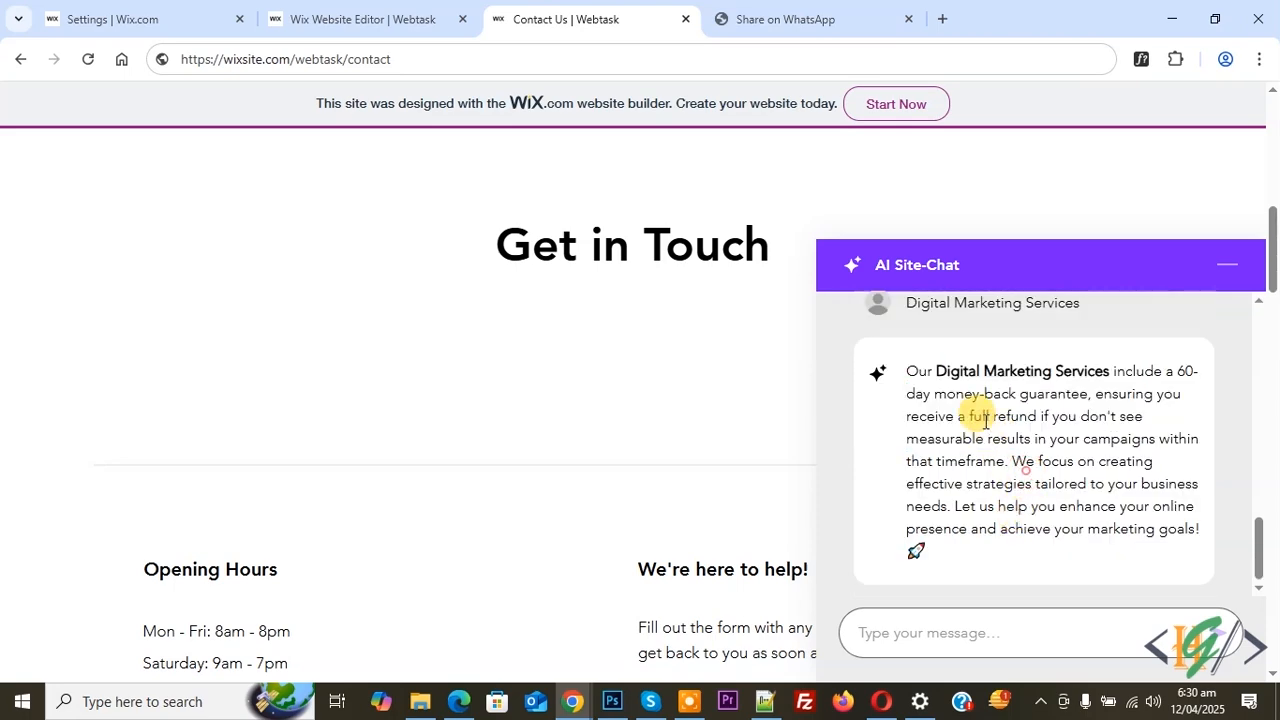
- Return to the website editor and open the AI Site-Chat widget's settings to check the chat's current status
{"action": "left_click", "coordinate": [366, 14]}
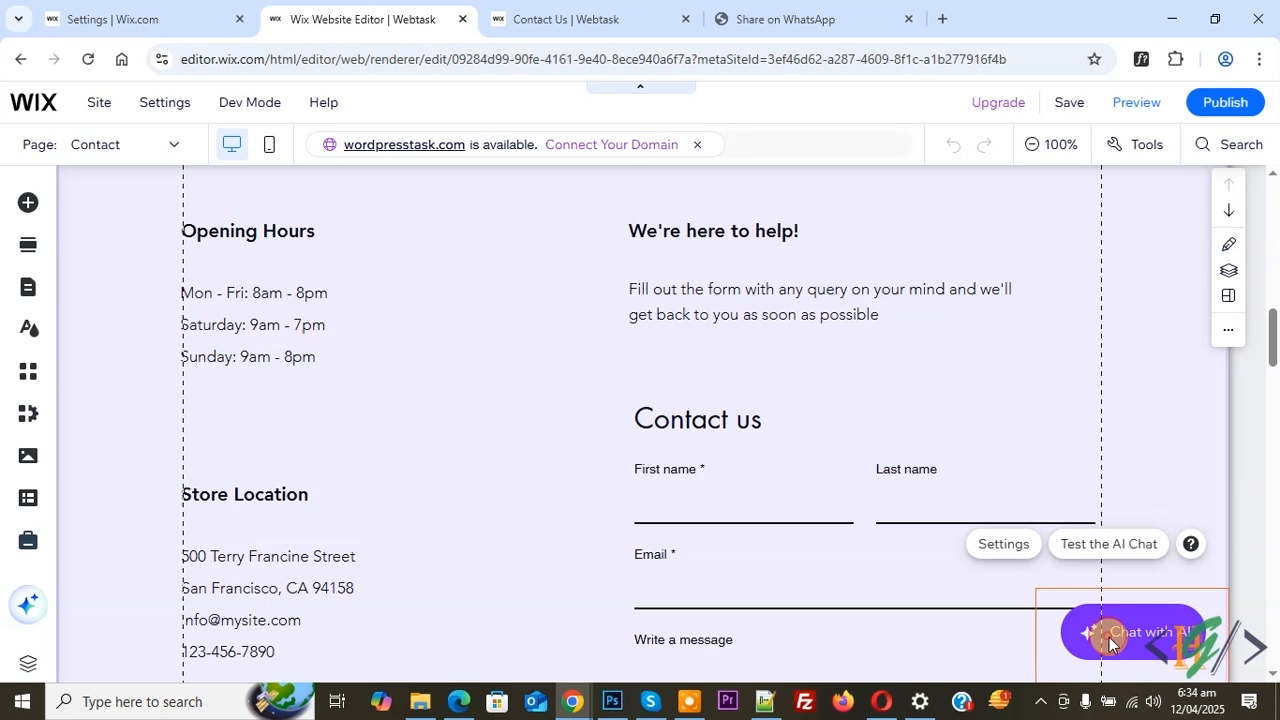
{"action": "left_click", "coordinate": [1004, 544]}
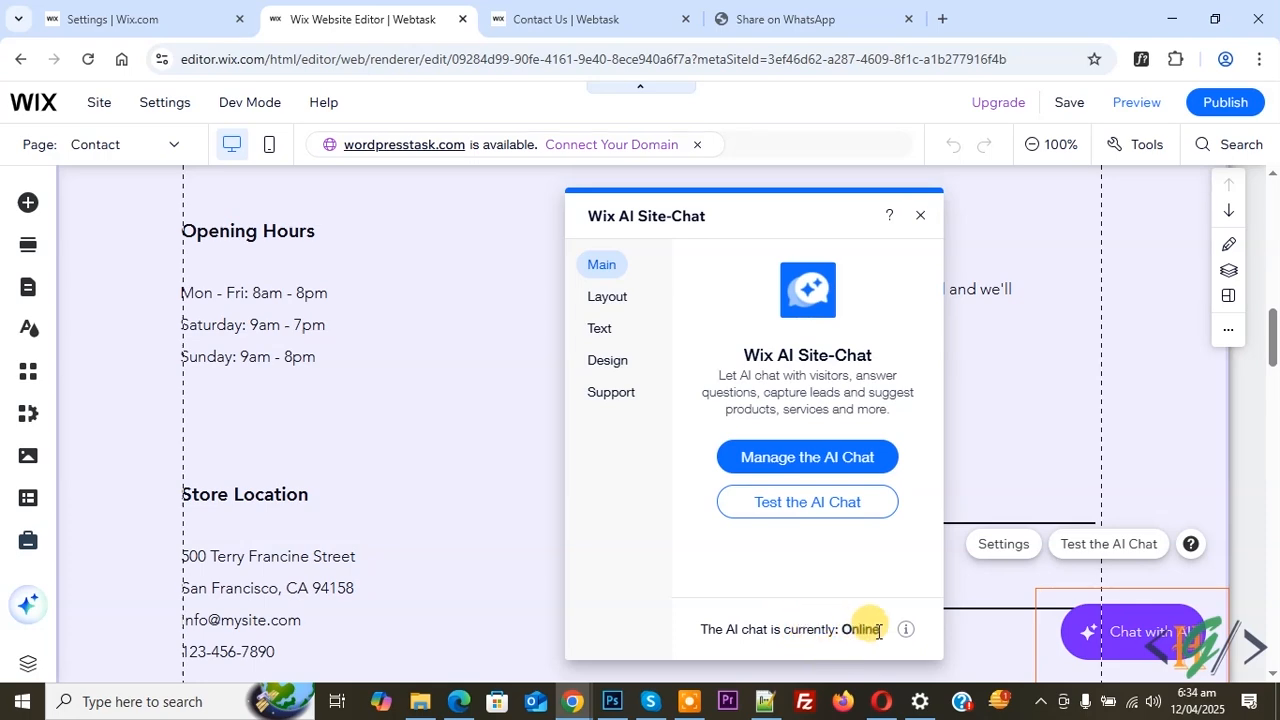
- Open the AI Site Chat management page and look through its test chat, training rules, and quota for conversations and AI training rules
{"action": "left_click", "coordinate": [789, 462]}
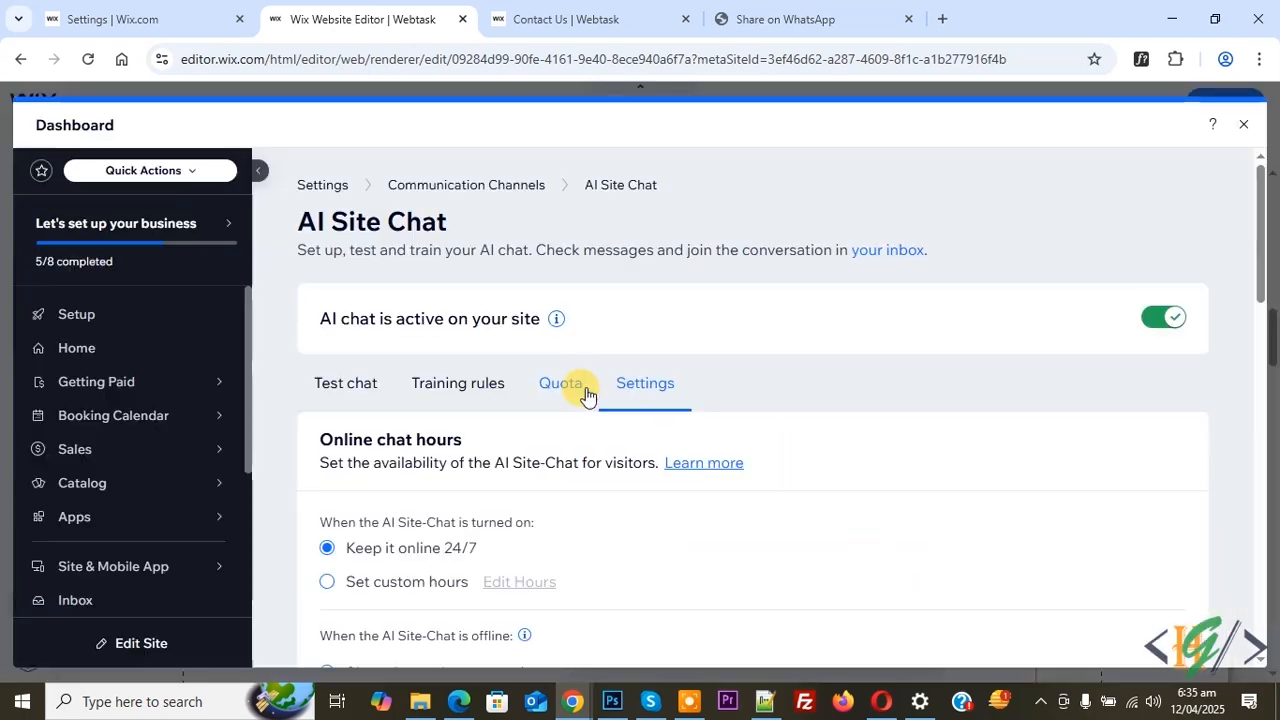
{"action": "scroll", "coordinate": [587, 398], "scroll_direction": "down", "scroll_amount": 3}
{"action": "scroll", "coordinate": [586, 391], "scroll_direction": "up", "scroll_amount": 3}
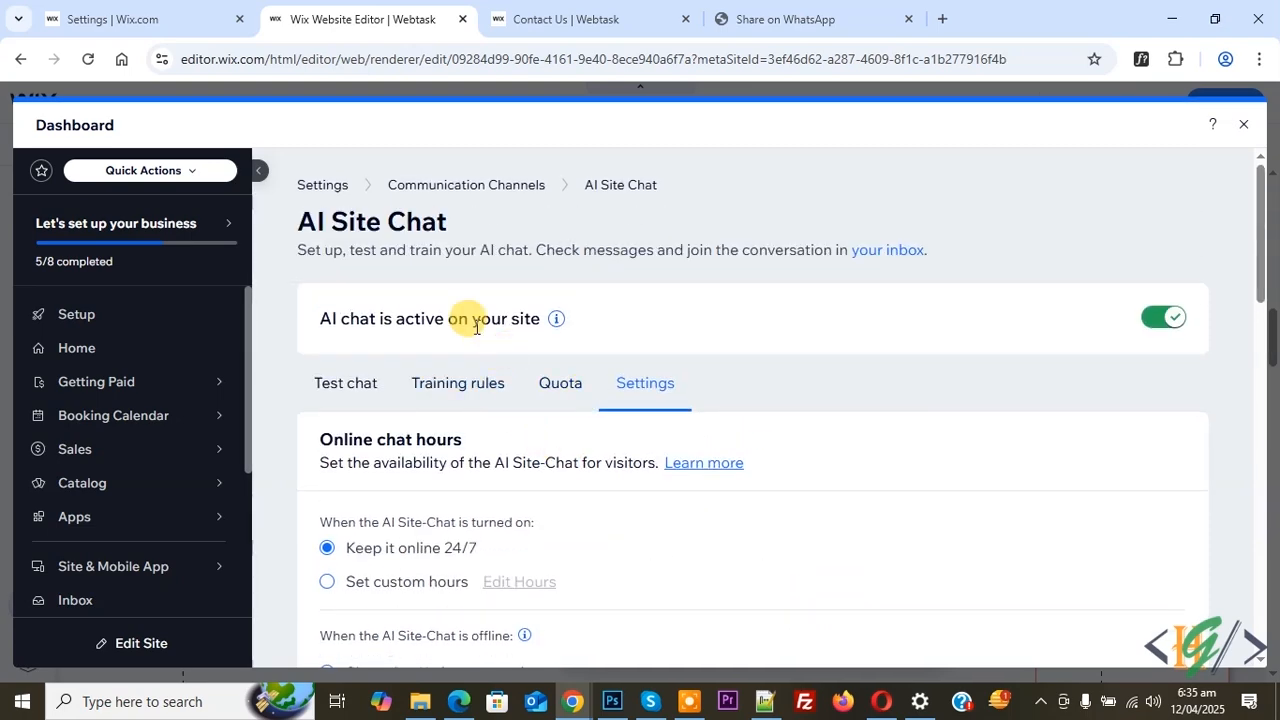
{"action": "left_click", "coordinate": [350, 390]}
{"action": "left_click", "coordinate": [436, 392]}
{"action": "left_click", "coordinate": [555, 385]}
{"action": "scroll", "coordinate": [541, 496], "scroll_direction": "down", "scroll_amount": 1}
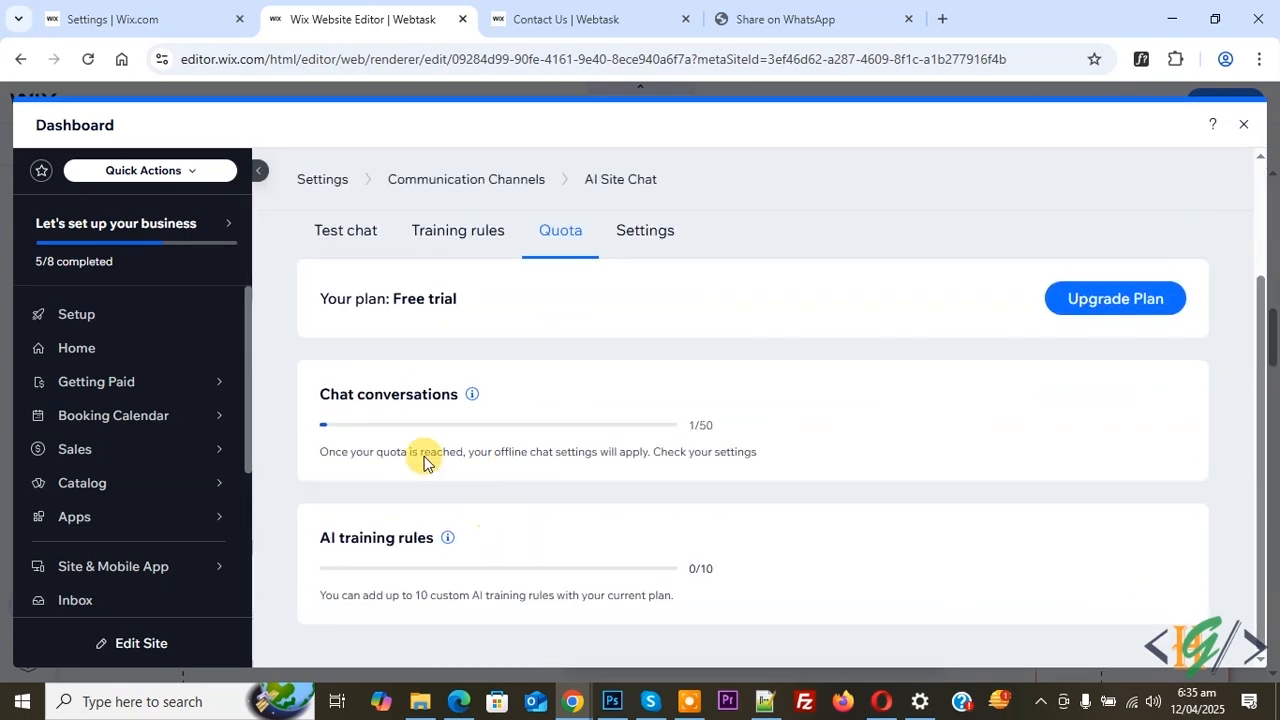
{"action": "scroll", "coordinate": [623, 428], "scroll_direction": "up", "scroll_amount": 1}
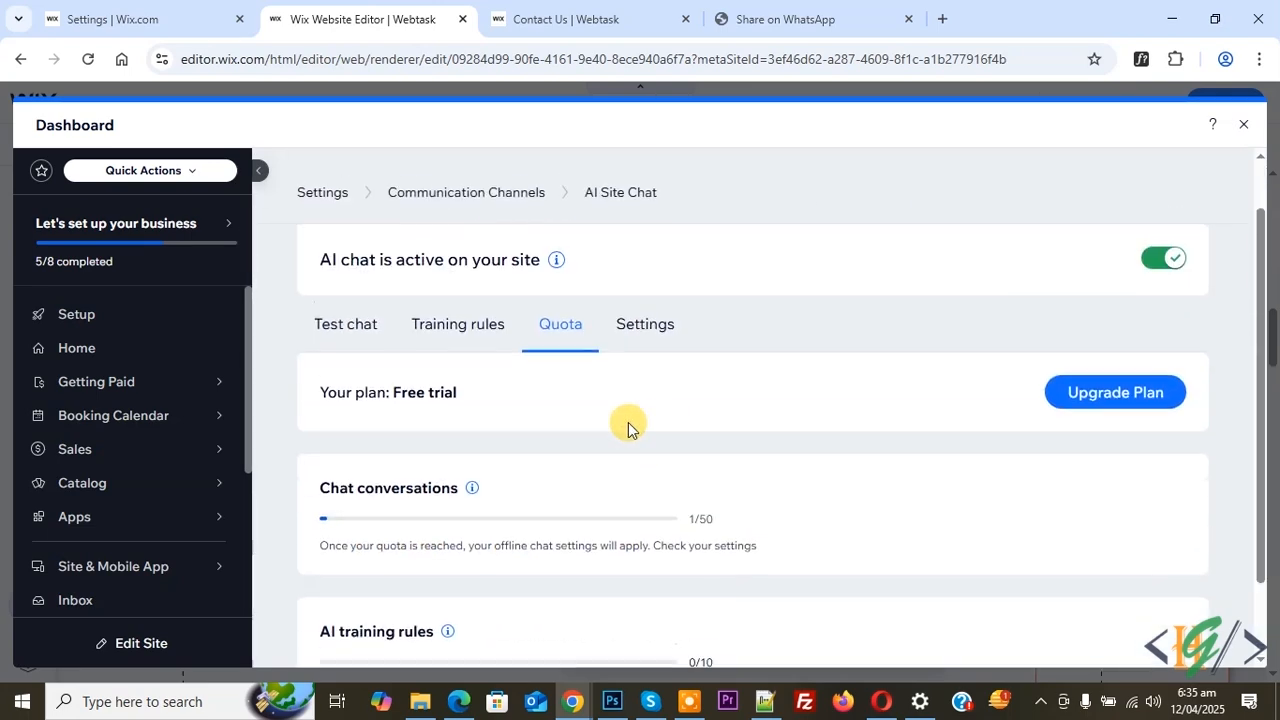
- Start a new "Restrict responses" training rule to examine its topic and response options, and close the form without saving
{"action": "left_click", "coordinate": [487, 330]}
{"action": "left_click", "coordinate": [1121, 446]}
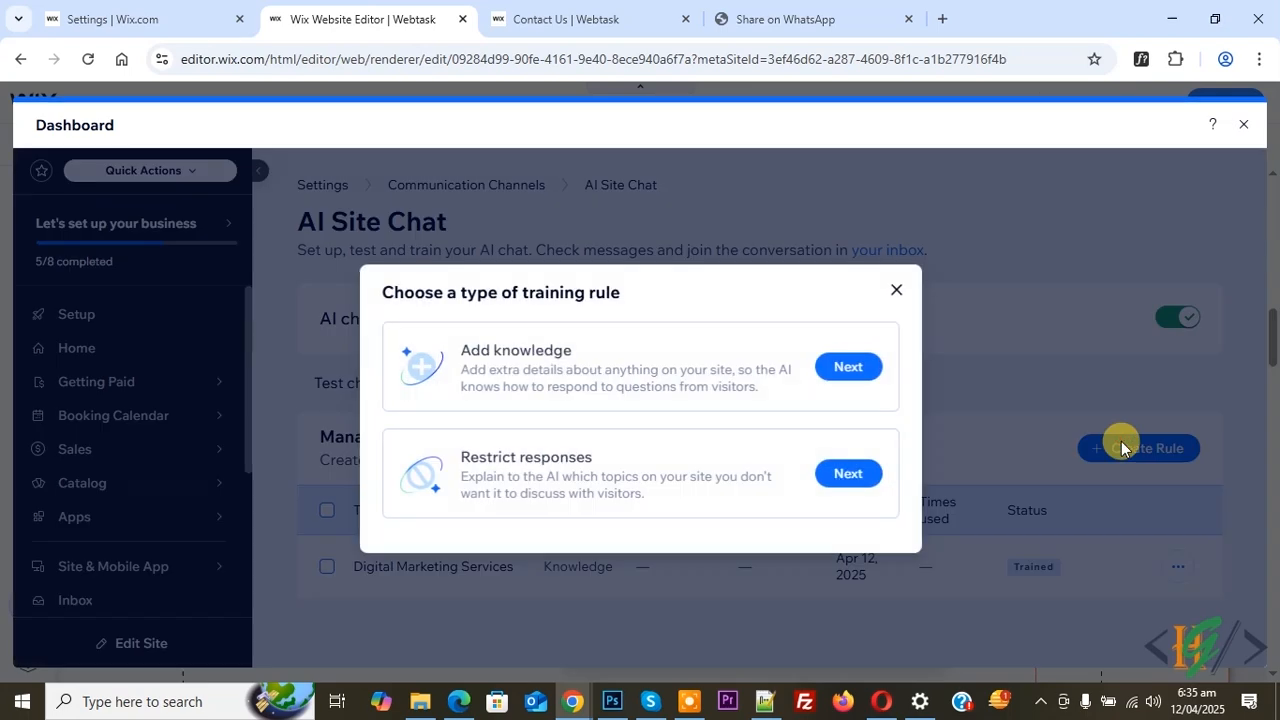
{"action": "left_click", "coordinate": [846, 474]}
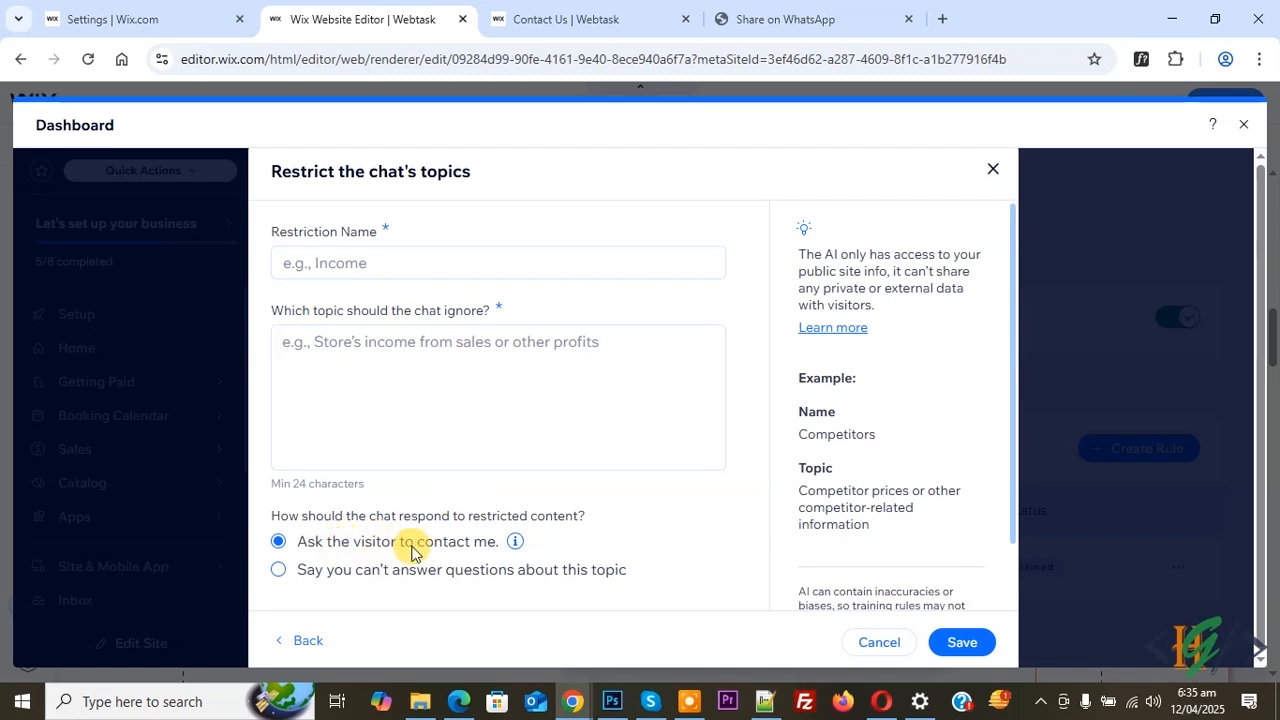
{"action": "left_click", "coordinate": [980, 184]}
- Review the AI Site Chat settings for online chat hours, offline behavior and the intro message, including the legal disclaimer's explanation
{"action": "left_click", "coordinate": [645, 383]}
{"action": "scroll", "coordinate": [645, 386], "scroll_direction": "down", "scroll_amount": 1}
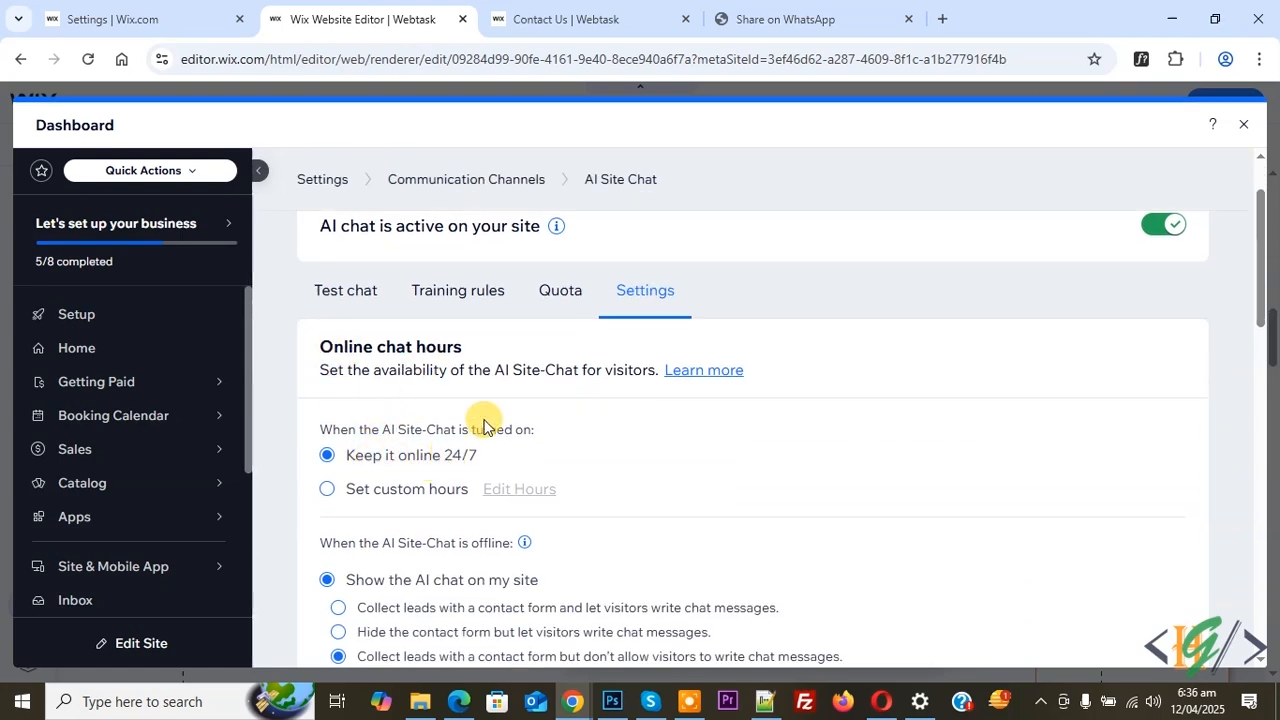
{"action": "scroll", "coordinate": [470, 415], "scroll_direction": "down", "scroll_amount": 3}
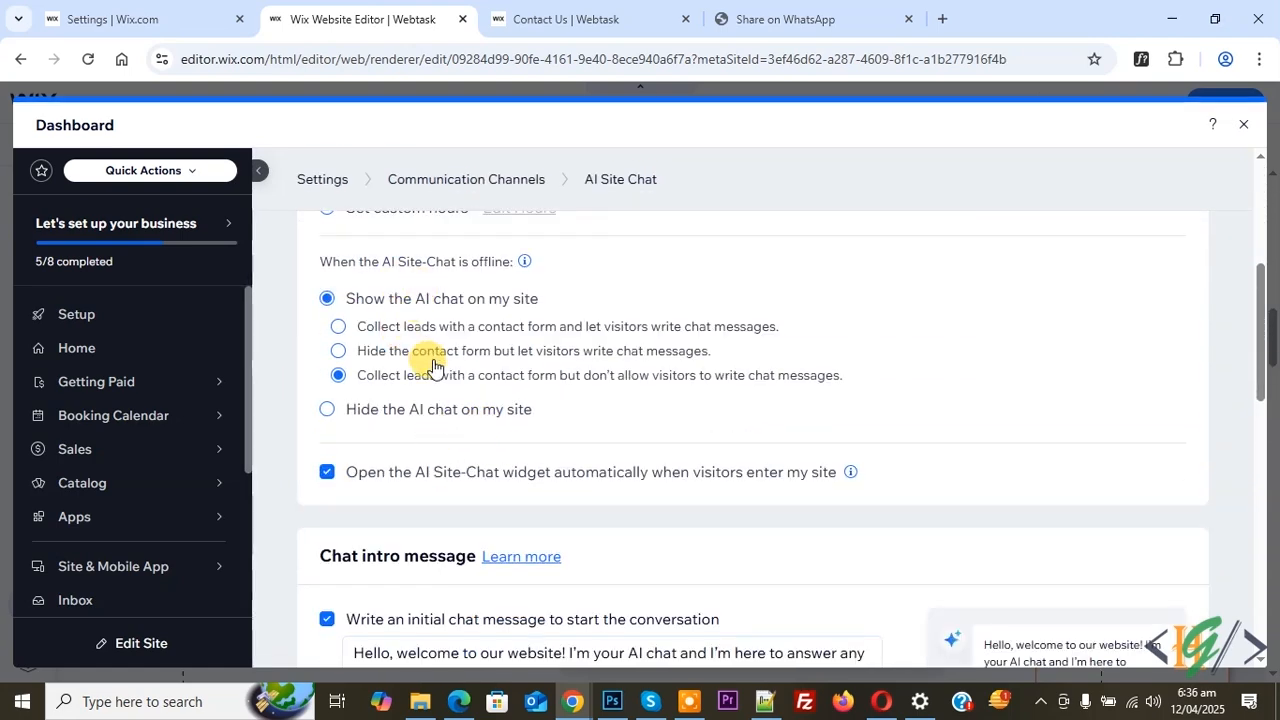
{"action": "scroll", "coordinate": [410, 368], "scroll_direction": "up", "scroll_amount": 1}
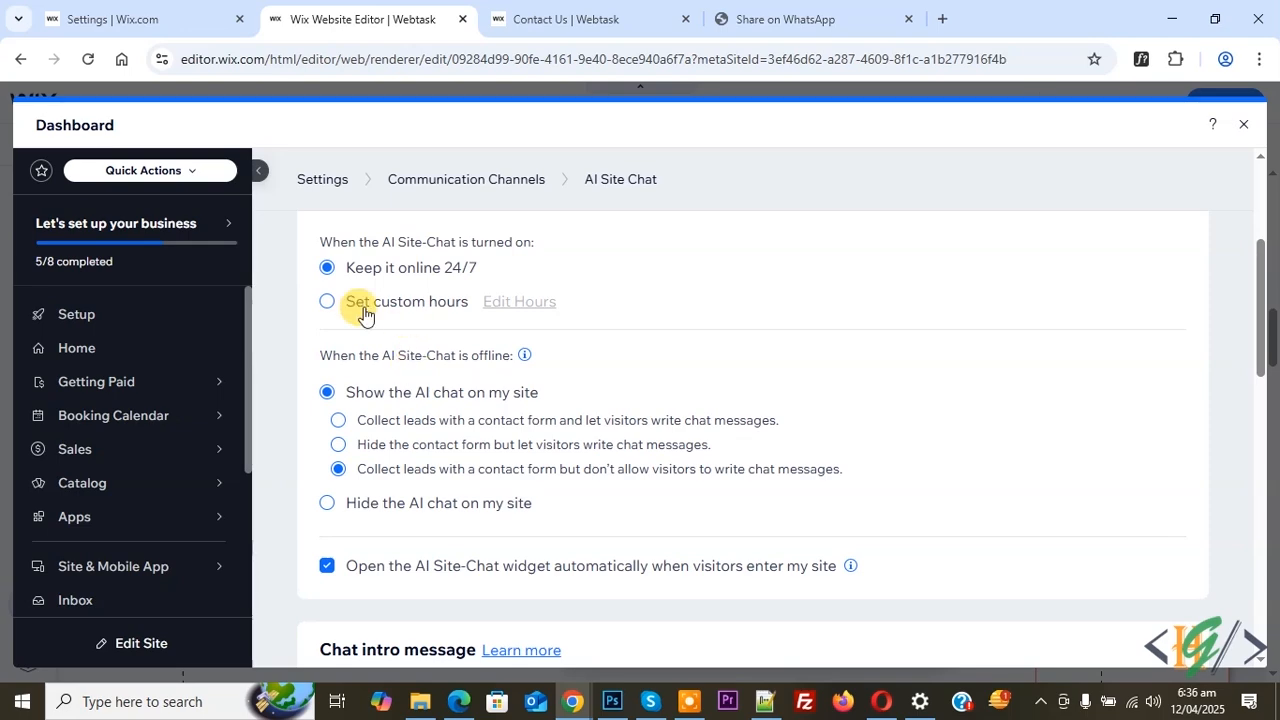
{"action": "scroll", "coordinate": [423, 330], "scroll_direction": "down", "scroll_amount": 2}
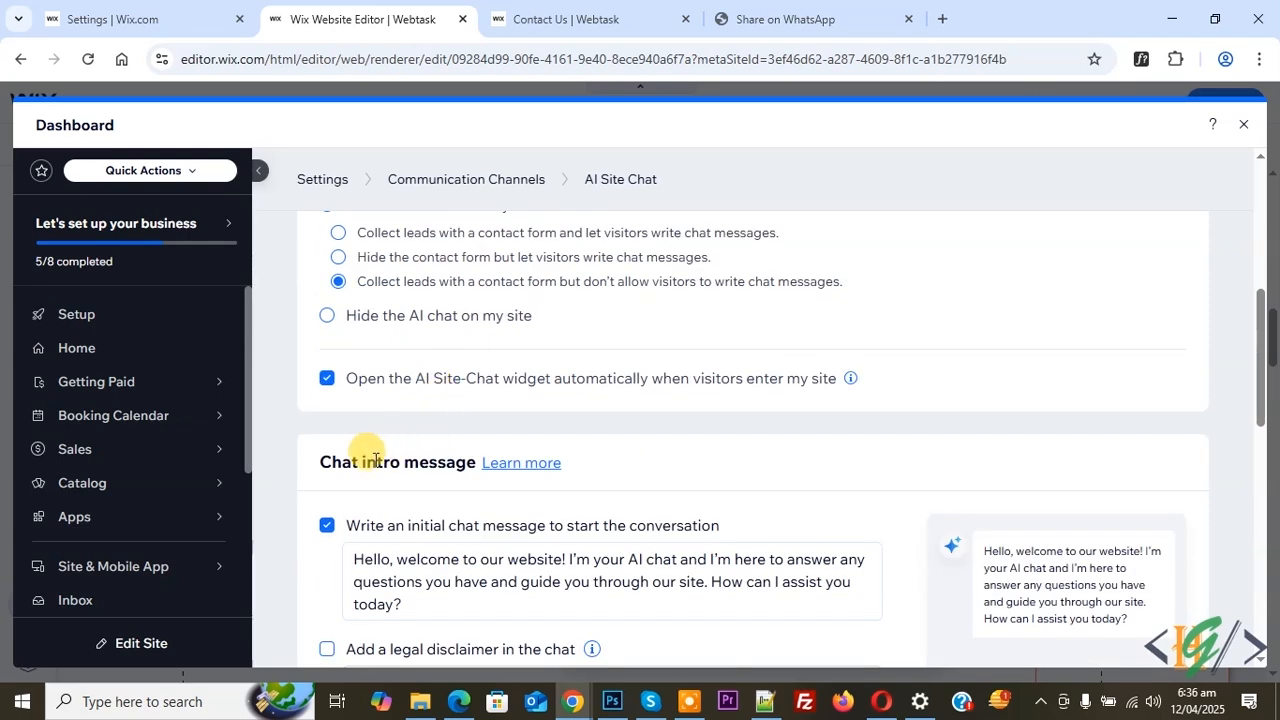
{"action": "scroll", "coordinate": [430, 445], "scroll_direction": "down", "scroll_amount": 4}
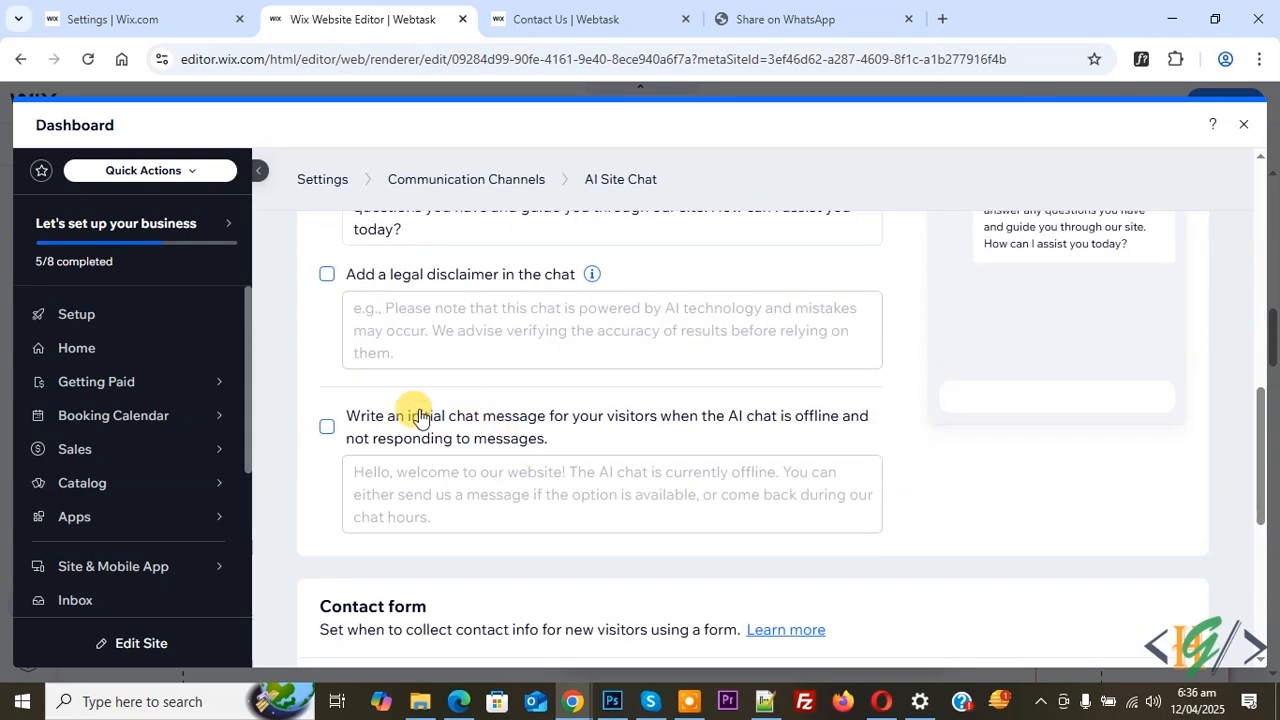
{"action": "mouse_move", "coordinate": [588, 277]}
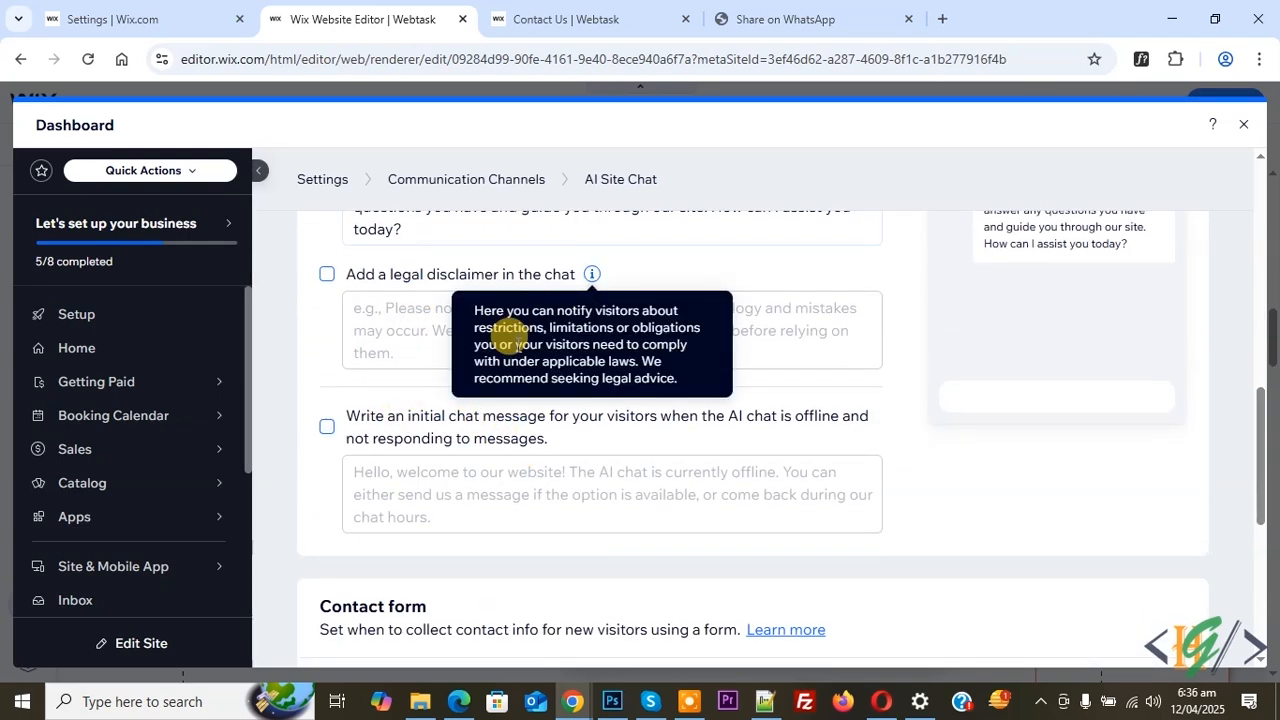